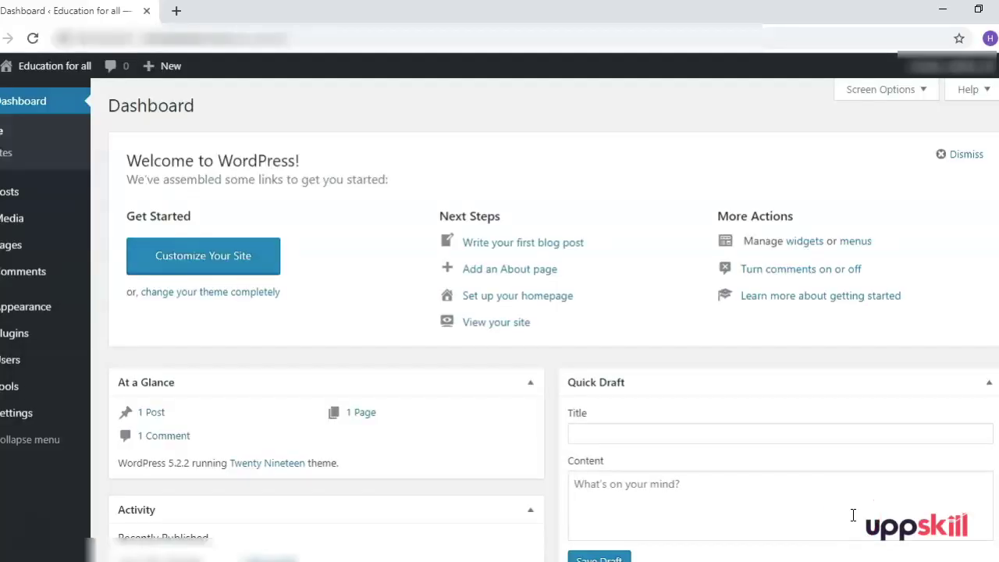
Open the dashboard's Screen Options, hide the Welcome box and show it again.
{"action": "left_click", "coordinate": [847, 491]}
{"action": "left_click", "coordinate": [863, 92]}
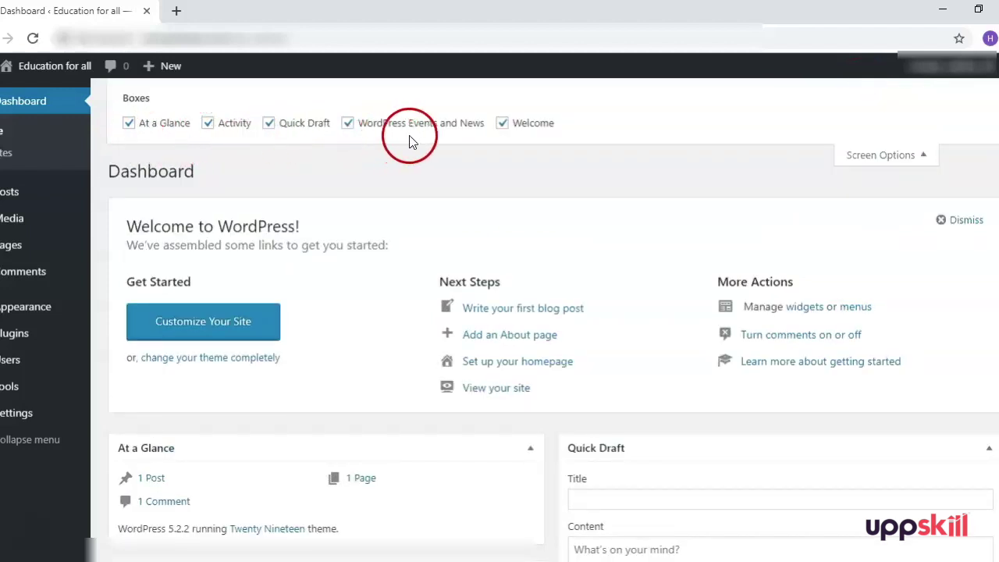
{"action": "left_click", "coordinate": [503, 123]}
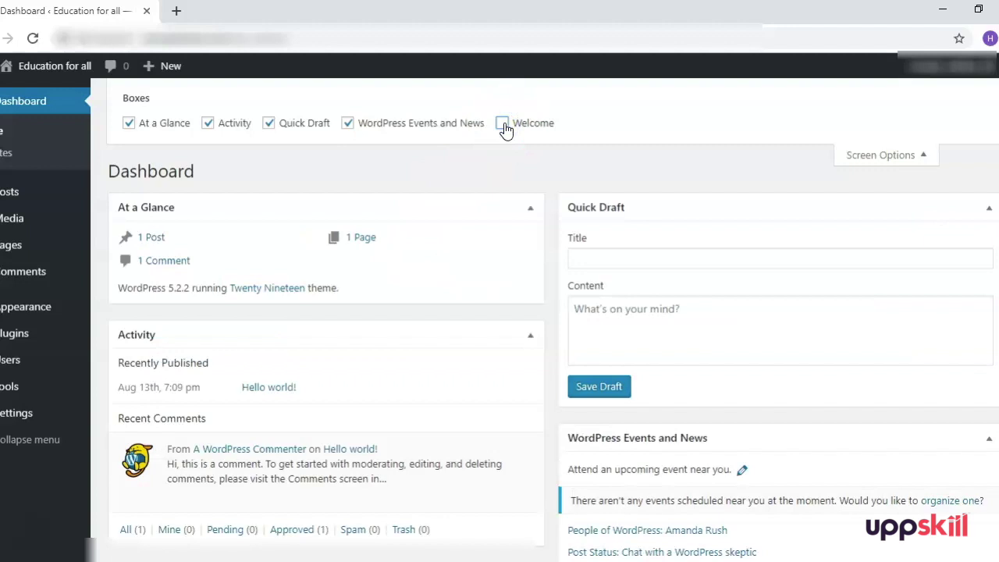
{"action": "left_click", "coordinate": [502, 123]}
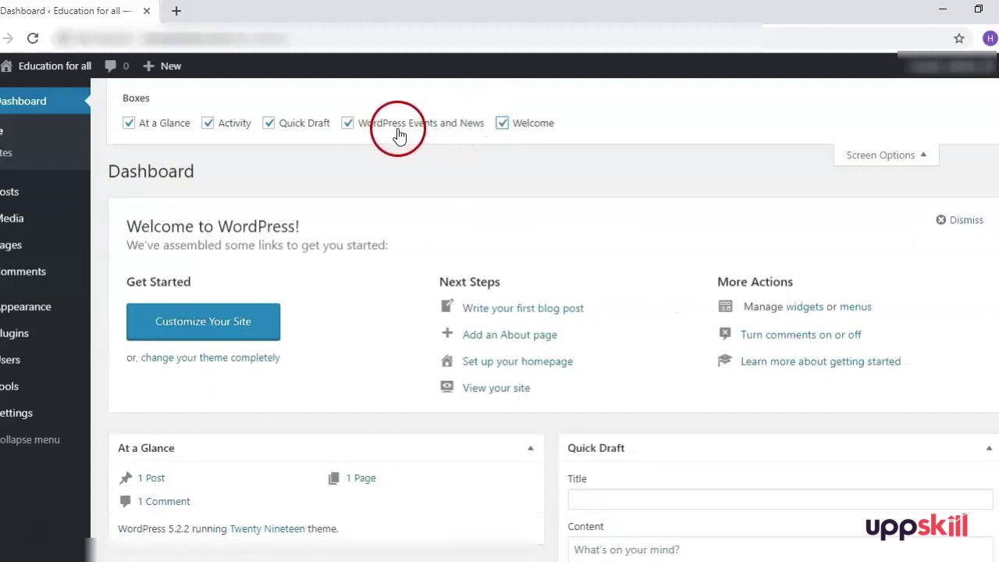
Compare the boxes listed in Screen Options with those on the dashboard, and close Screen Options.
{"action": "scroll", "coordinate": [647, 330], "scroll_direction": "down", "scroll_amount": 5}
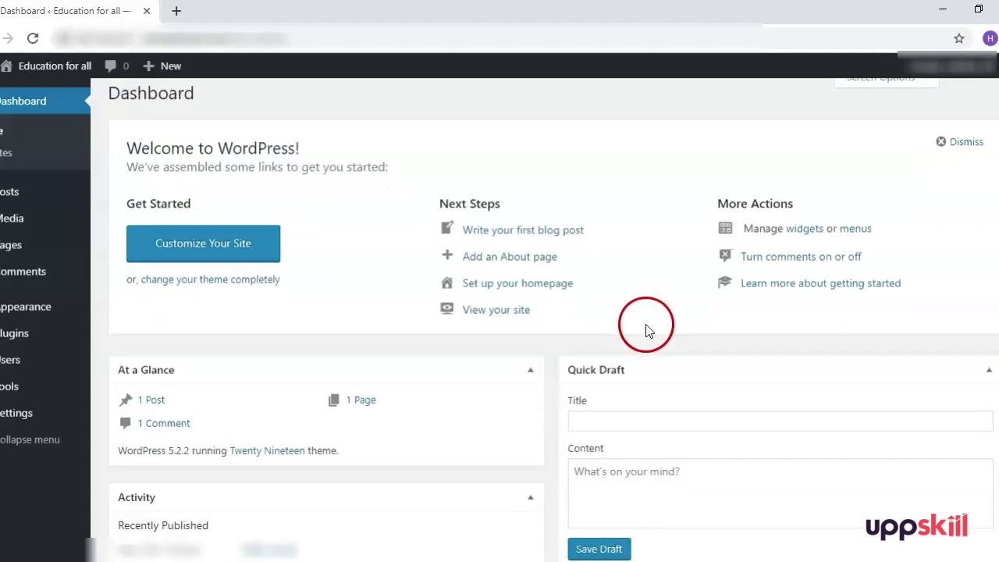
{"action": "scroll", "coordinate": [314, 129], "scroll_direction": "up", "scroll_amount": 5}
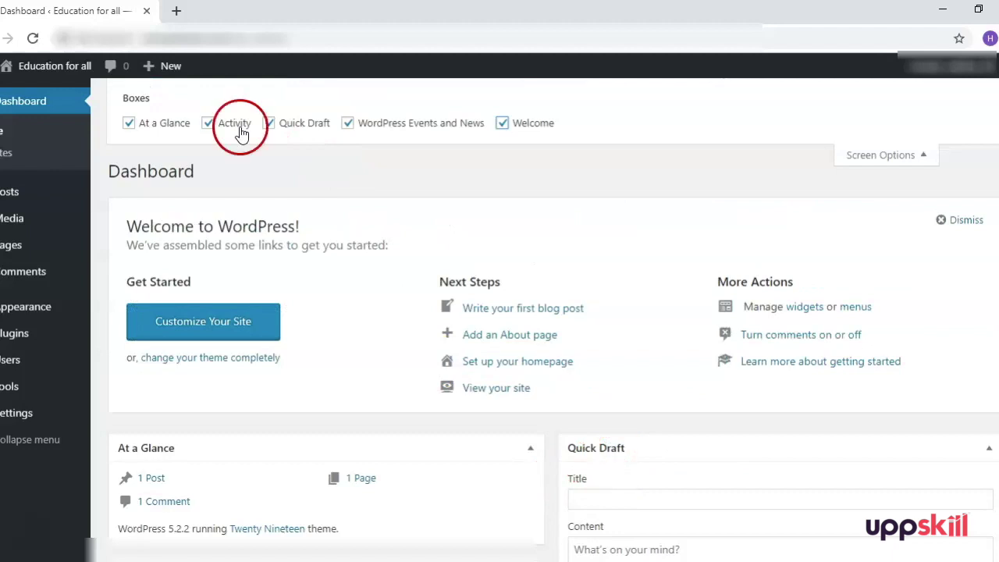
{"action": "scroll", "coordinate": [281, 266], "scroll_direction": "down", "scroll_amount": 4}
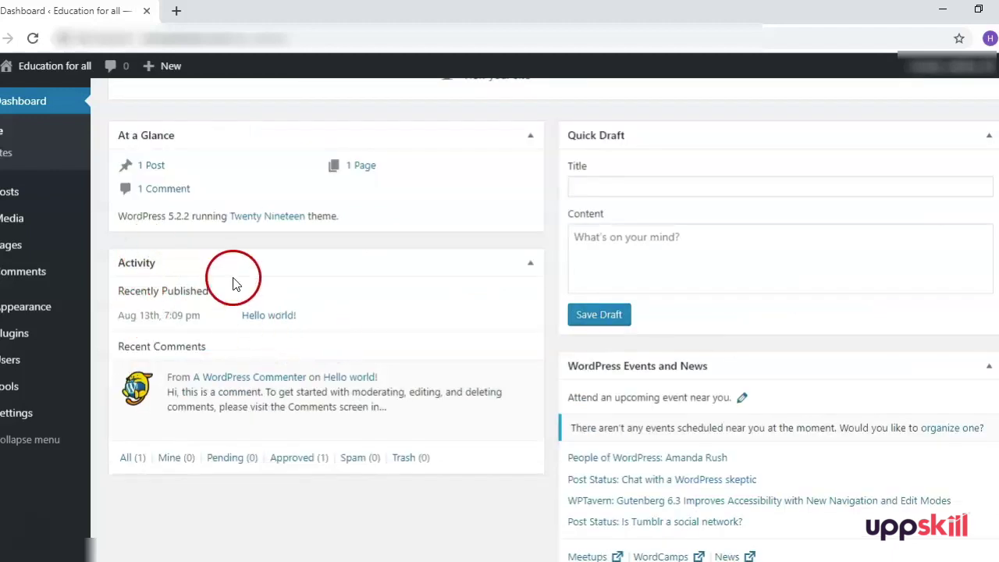
{"action": "scroll", "coordinate": [234, 273], "scroll_direction": "up", "scroll_amount": 4}
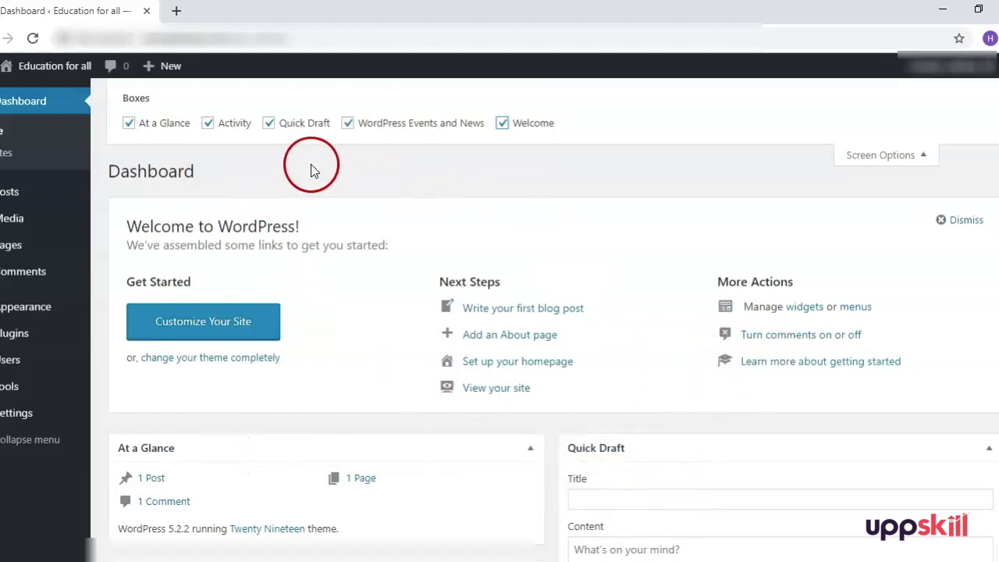
{"action": "left_click", "coordinate": [503, 145]}
{"action": "left_click", "coordinate": [504, 131]}
{"action": "left_click", "coordinate": [921, 161]}
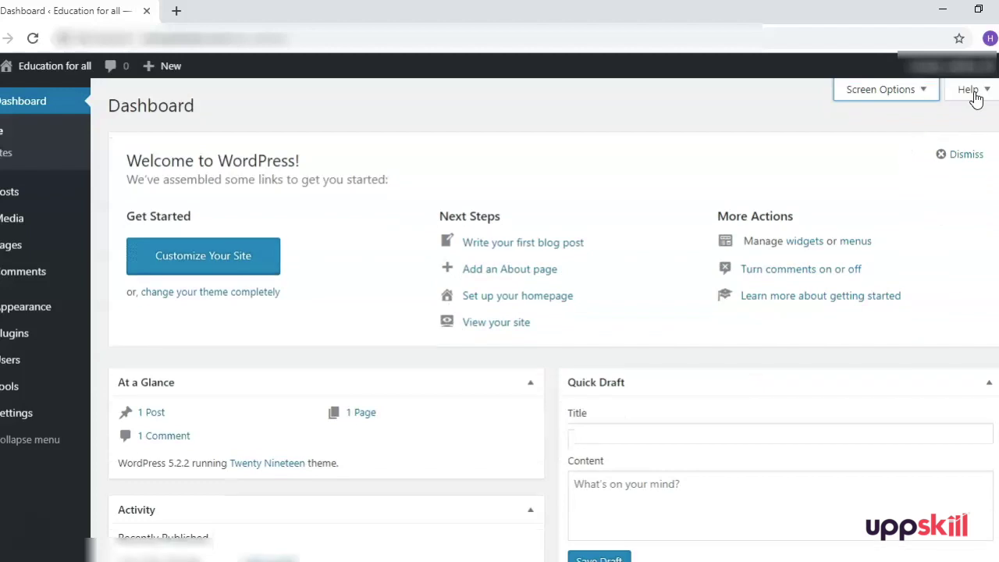
Open the dashboard help, view the Navigation, Layout and Content topics, and close the help.
{"action": "left_click", "coordinate": [969, 90]}
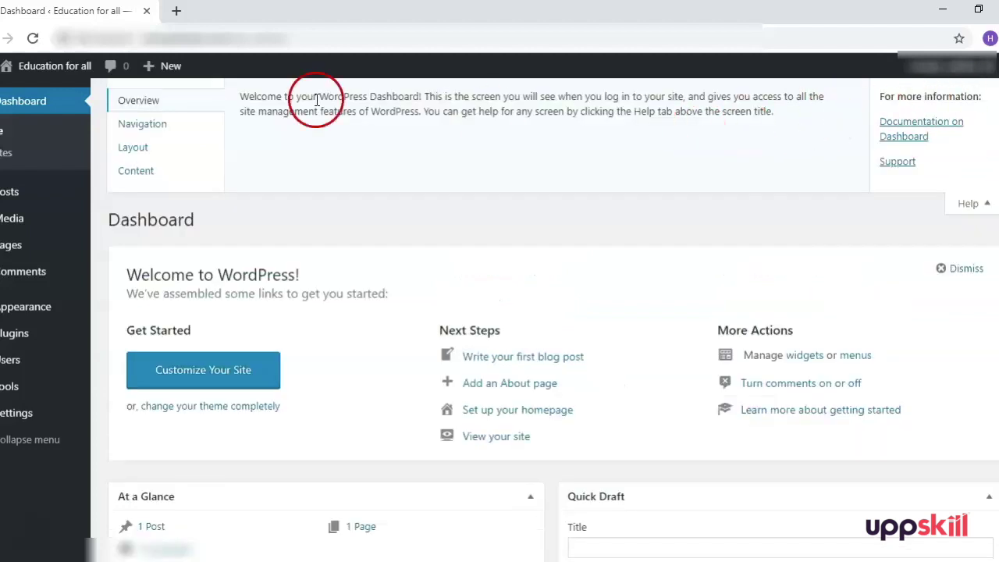
{"action": "left_click", "coordinate": [147, 119]}
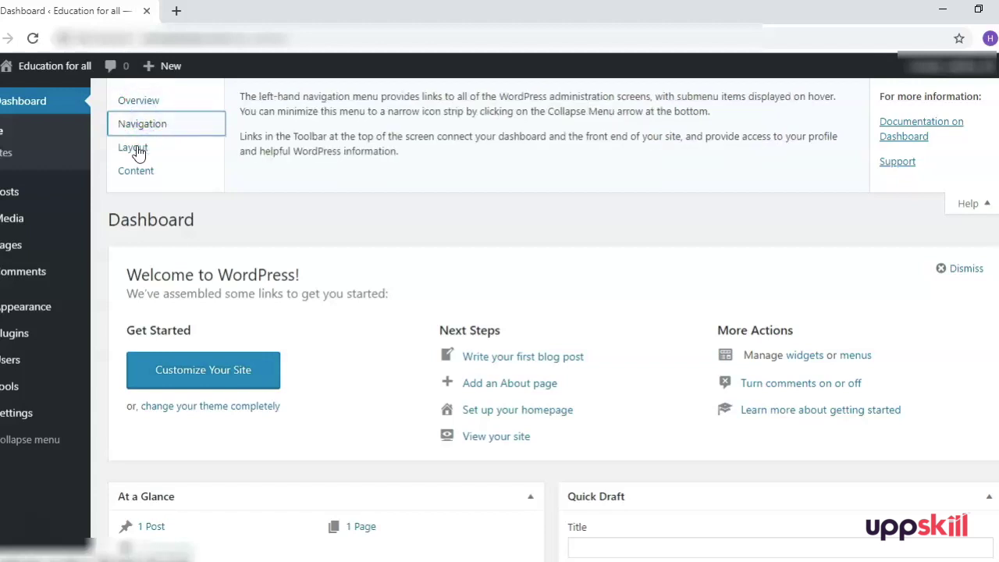
{"action": "left_click", "coordinate": [135, 149]}
{"action": "left_click", "coordinate": [132, 179]}
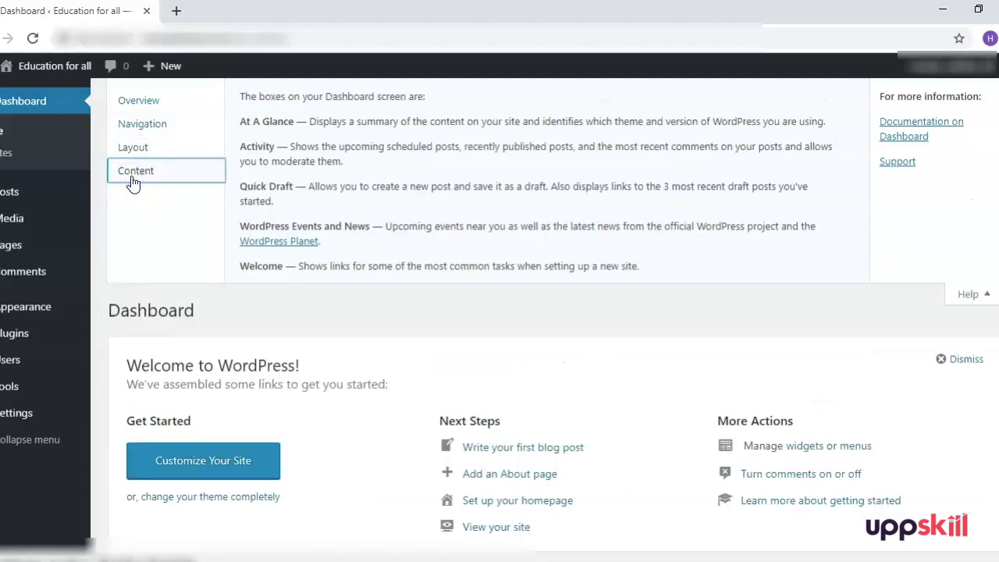
{"action": "left_click", "coordinate": [970, 301]}
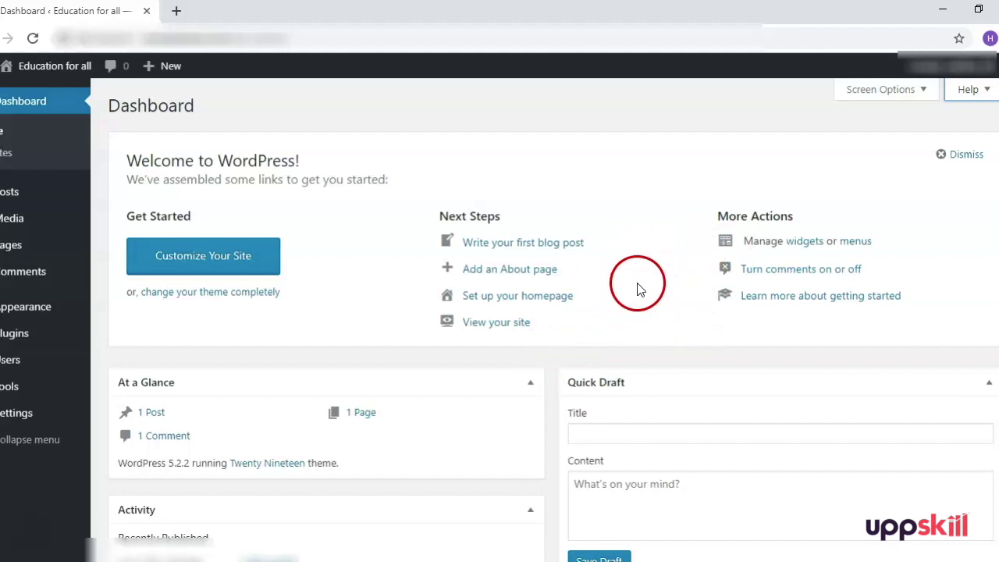
Examine the Quick Draft box's title and content fields and the available Posts options.
{"action": "scroll", "coordinate": [637, 283], "scroll_direction": "down", "scroll_amount": 2}
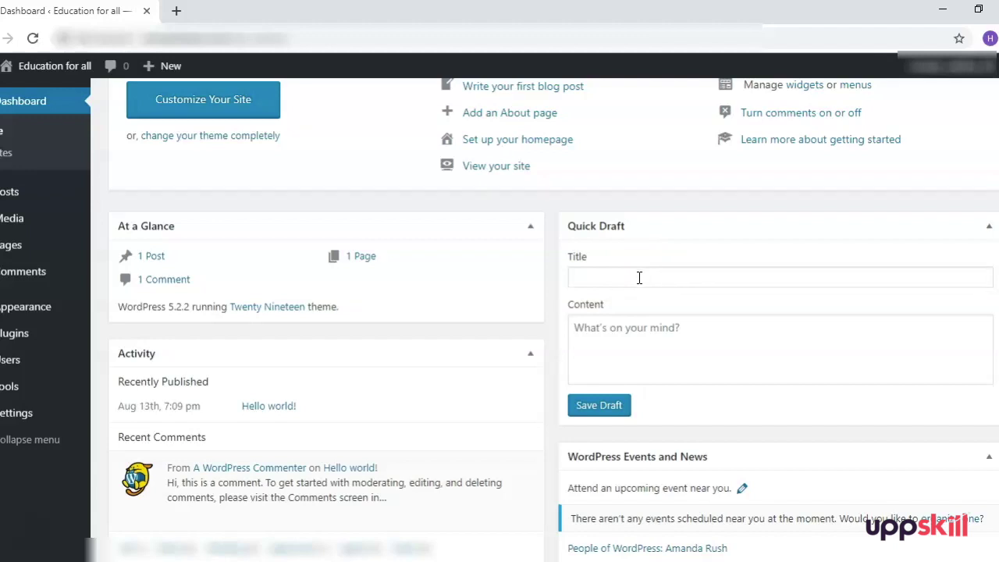
{"action": "left_click", "coordinate": [638, 278]}
{"action": "left_click", "coordinate": [627, 354]}
{"action": "mouse_move", "coordinate": [32, 193]}
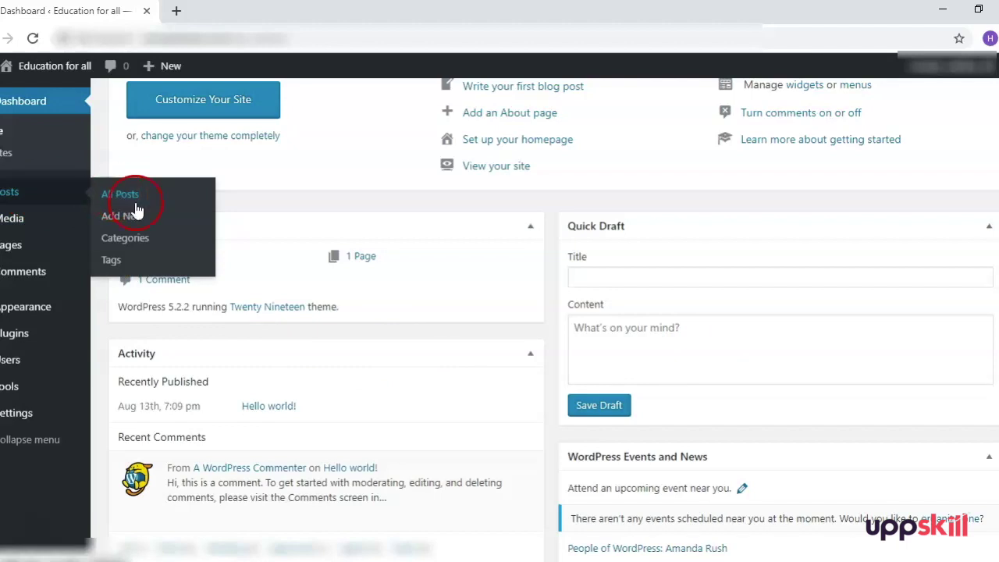
{"action": "left_click", "coordinate": [738, 334]}
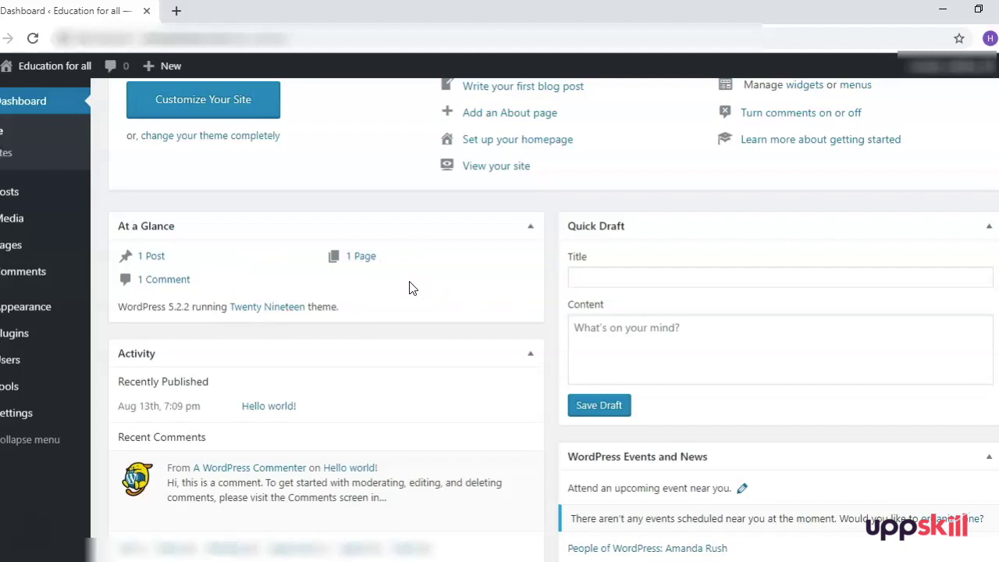
Examine the comment actions in the Activity box and the entries under WordPress Events and News.
{"action": "scroll", "coordinate": [409, 288], "scroll_direction": "down", "scroll_amount": 2}
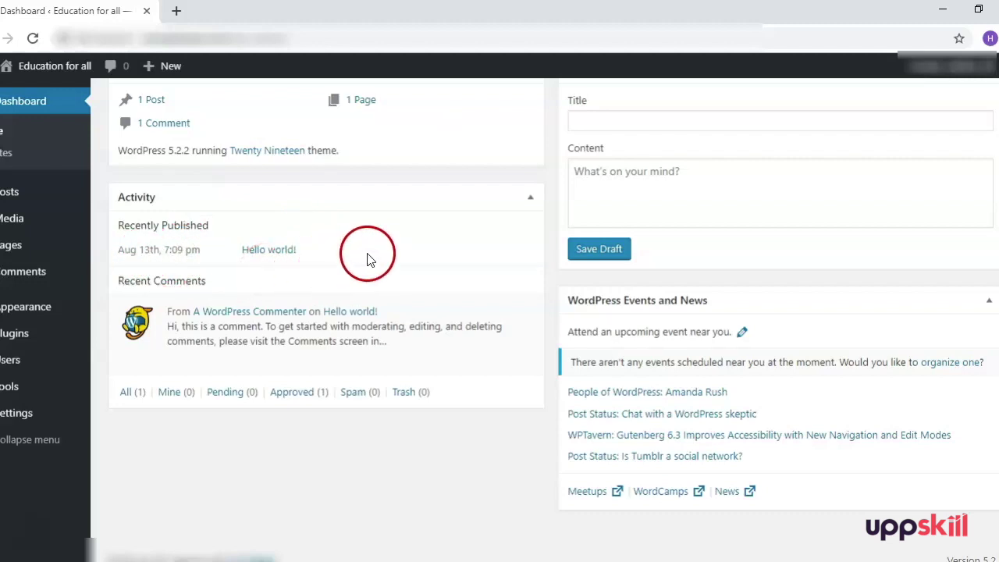
{"action": "mouse_move", "coordinate": [263, 355]}
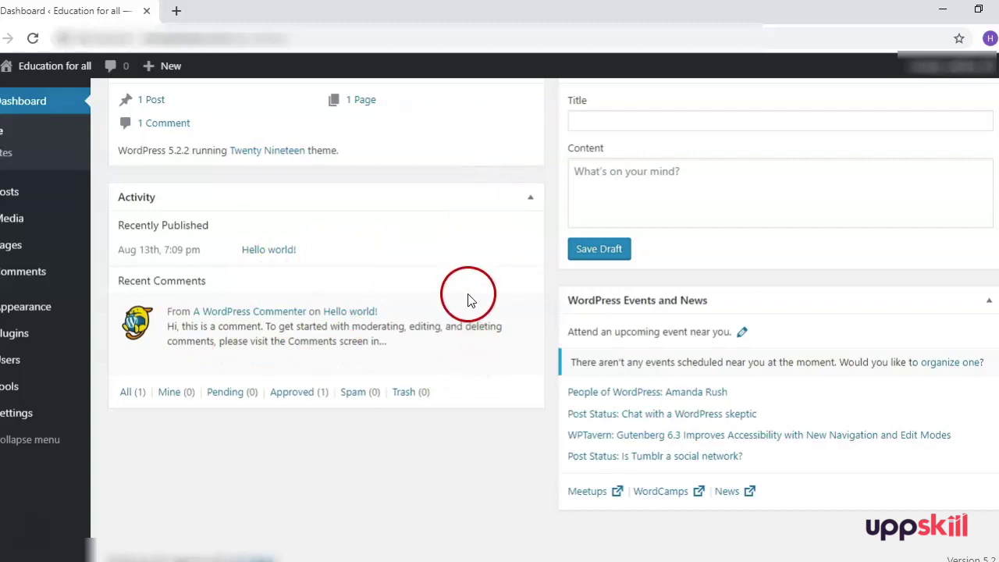
{"action": "mouse_move", "coordinate": [461, 357]}
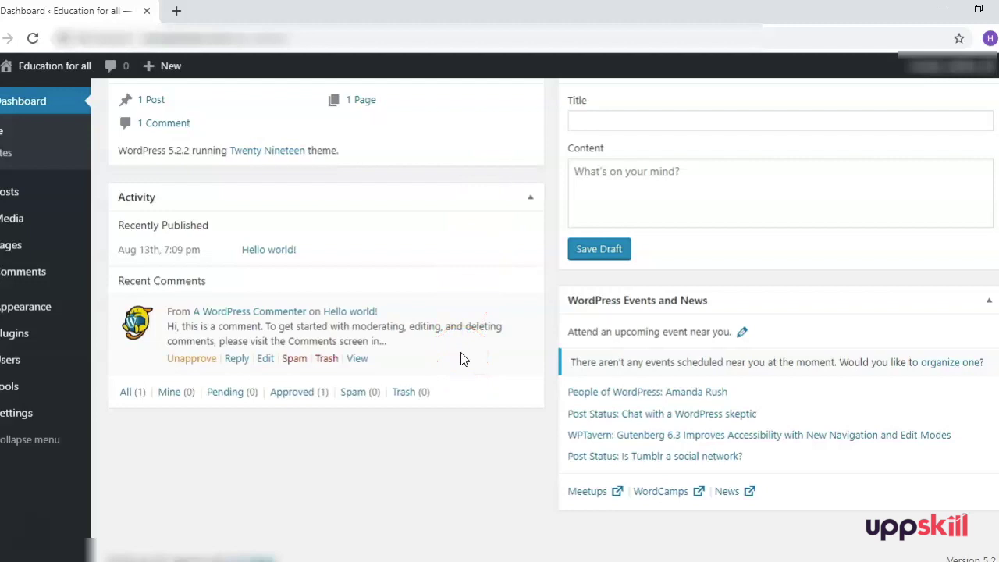
{"action": "left_click", "coordinate": [463, 359]}
{"action": "left_click", "coordinate": [807, 315]}
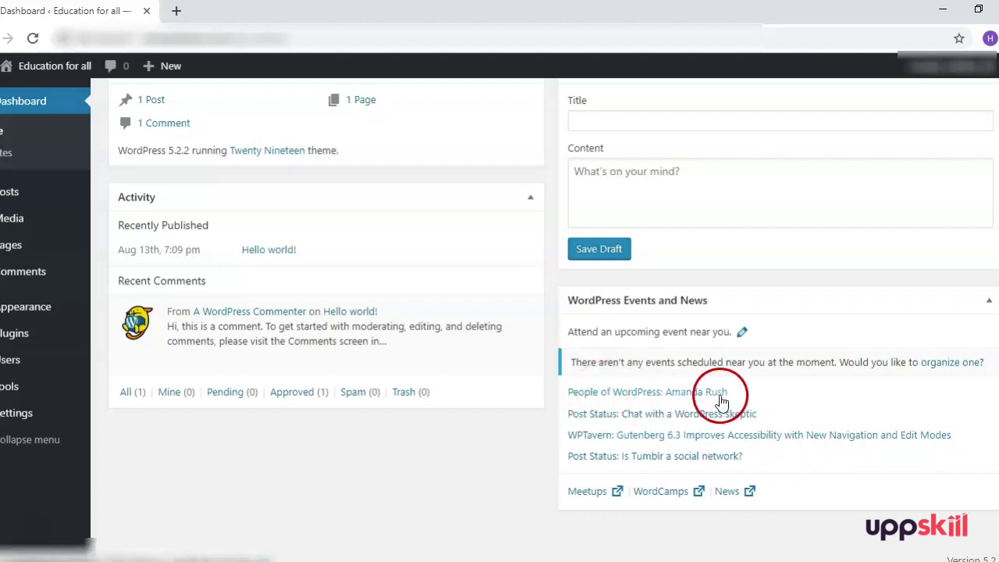
Collapse the At a Glance, Activity, Quick Draft, and WordPress Events and News boxes on the dashboard.
{"action": "scroll", "coordinate": [761, 370], "scroll_direction": "up", "scroll_amount": 3}
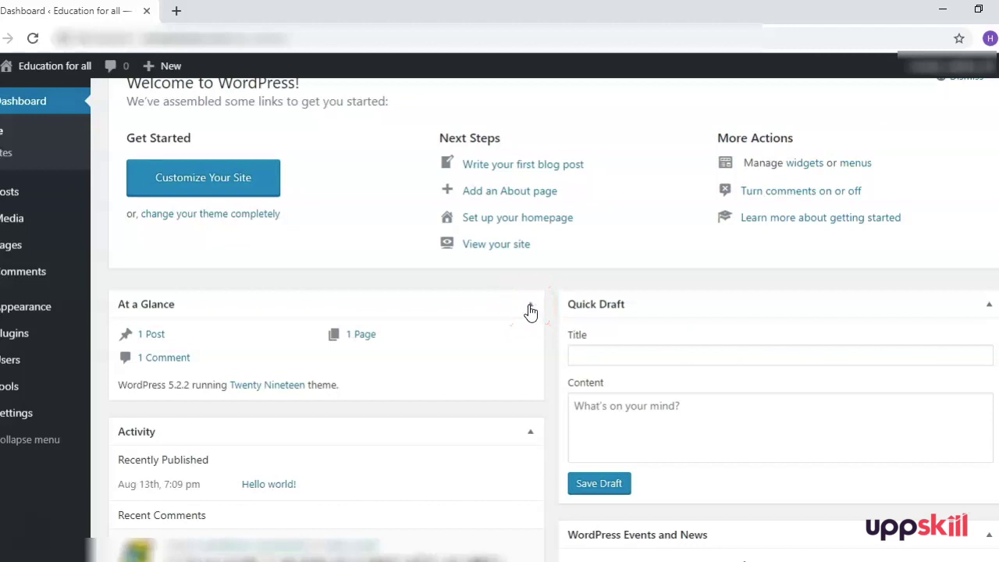
{"action": "left_click", "coordinate": [529, 307]}
{"action": "left_click", "coordinate": [530, 350]}
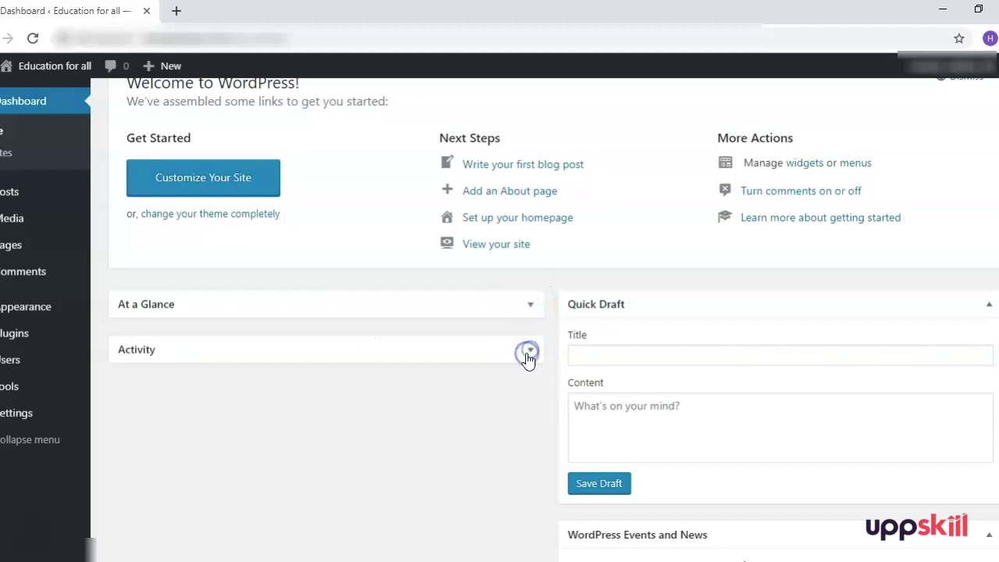
{"action": "left_click", "coordinate": [990, 307]}
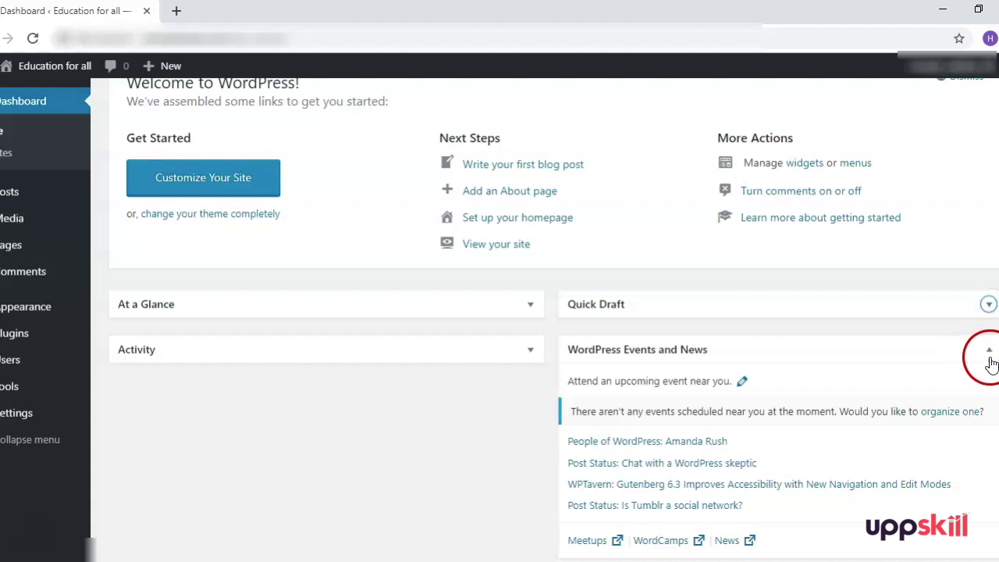
{"action": "left_click", "coordinate": [990, 352]}
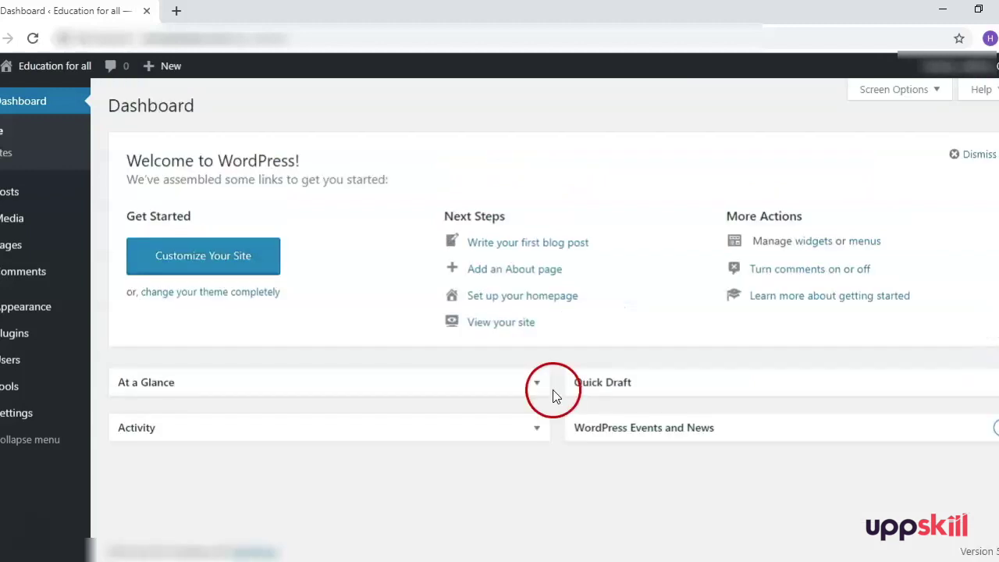
Expand the collapsed At a Glance, Activity, Quick Draft, and WordPress Events and News boxes again.
{"action": "left_click", "coordinate": [537, 382]}
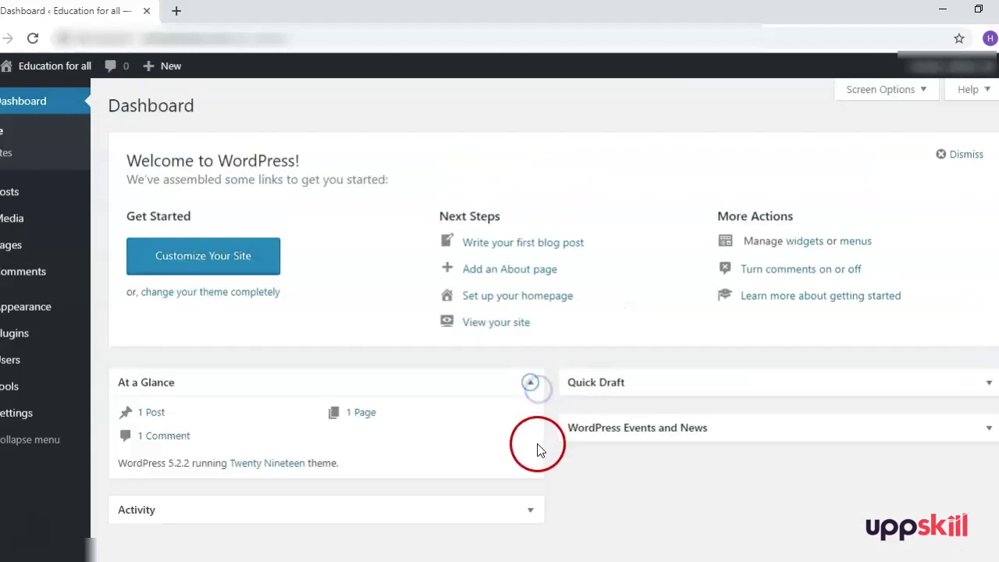
{"action": "left_click", "coordinate": [530, 509]}
{"action": "left_click", "coordinate": [988, 381]}
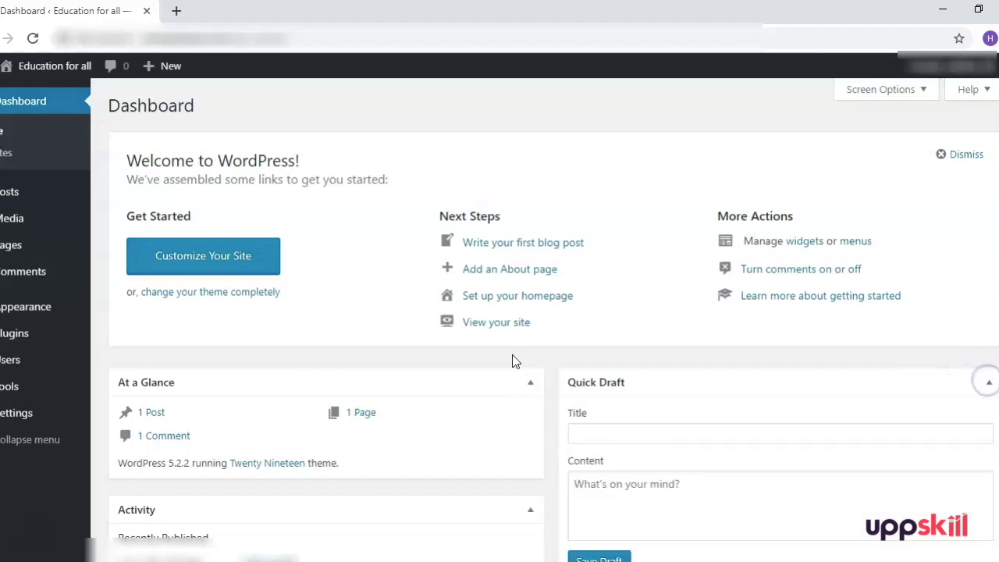
Move the Quick Draft box directly below At a Glance and the Activity box above WordPress Events and News.
{"action": "left_click", "coordinate": [531, 382]}
{"action": "left_click", "coordinate": [989, 382]}
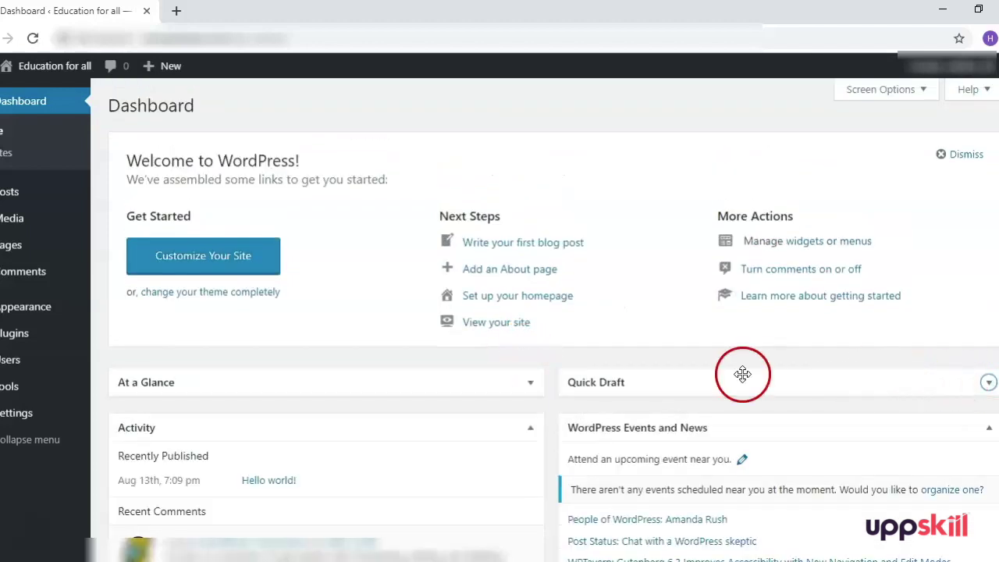
{"action": "left_click_drag", "start_coordinate": [697, 374], "coordinate": [268, 420]}
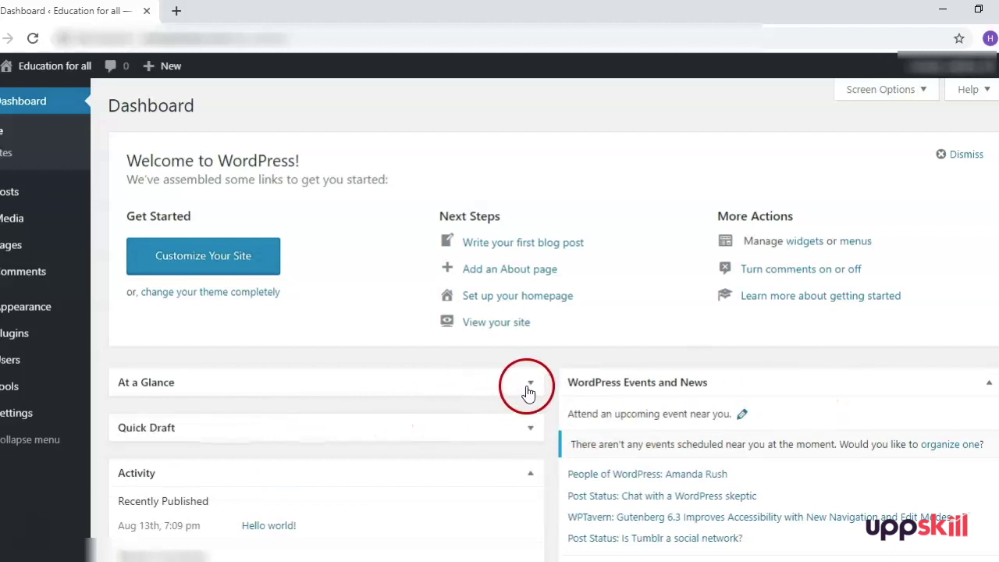
{"action": "left_click_drag", "start_coordinate": [528, 485], "coordinate": [909, 383]}
Collapse all four rearranged boxes: WordPress Events and News, Quick Draft, At a Glance, and Activity.
{"action": "left_click", "coordinate": [987, 383]}
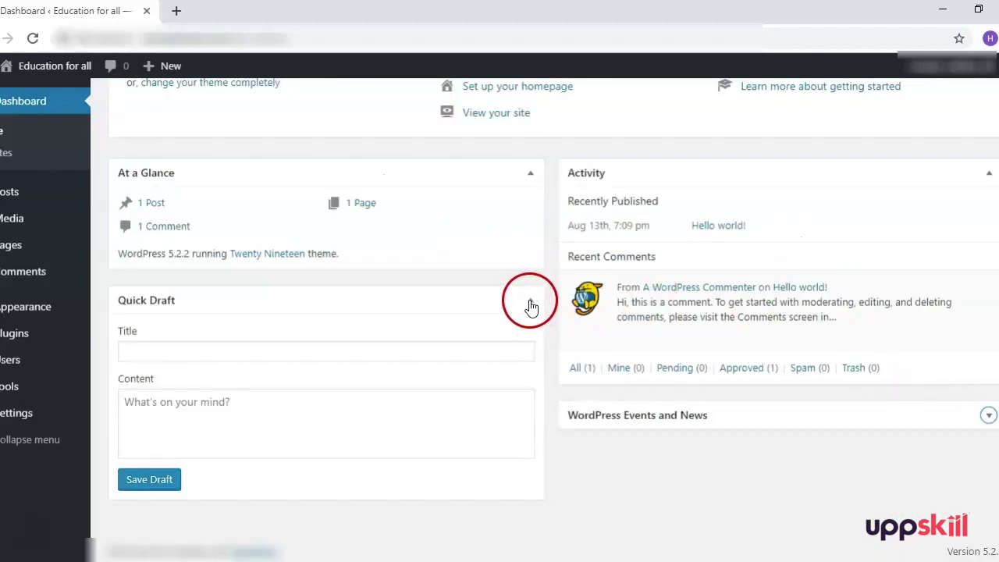
{"action": "left_click", "coordinate": [528, 305]}
{"action": "left_click", "coordinate": [530, 242]}
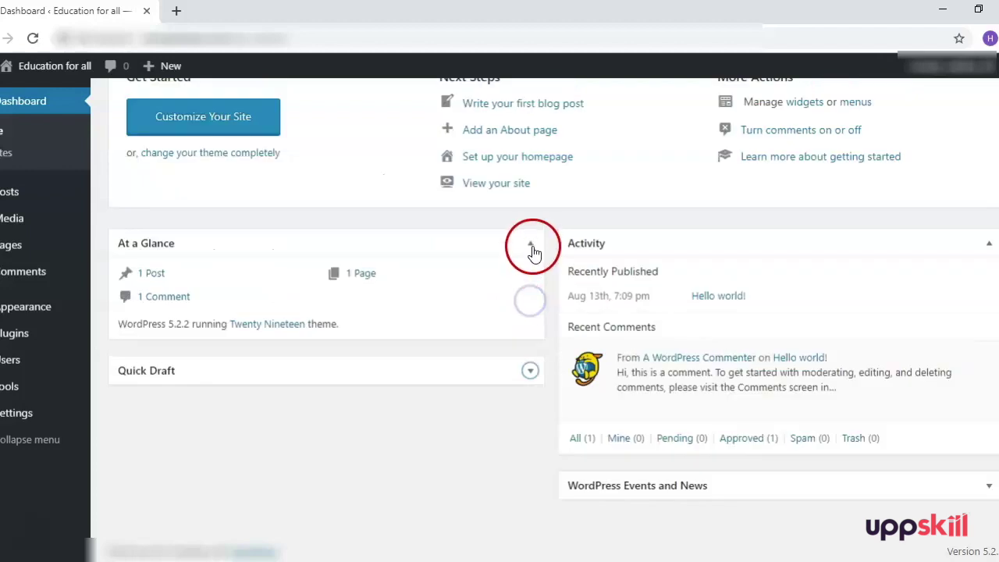
{"action": "left_click", "coordinate": [986, 244]}
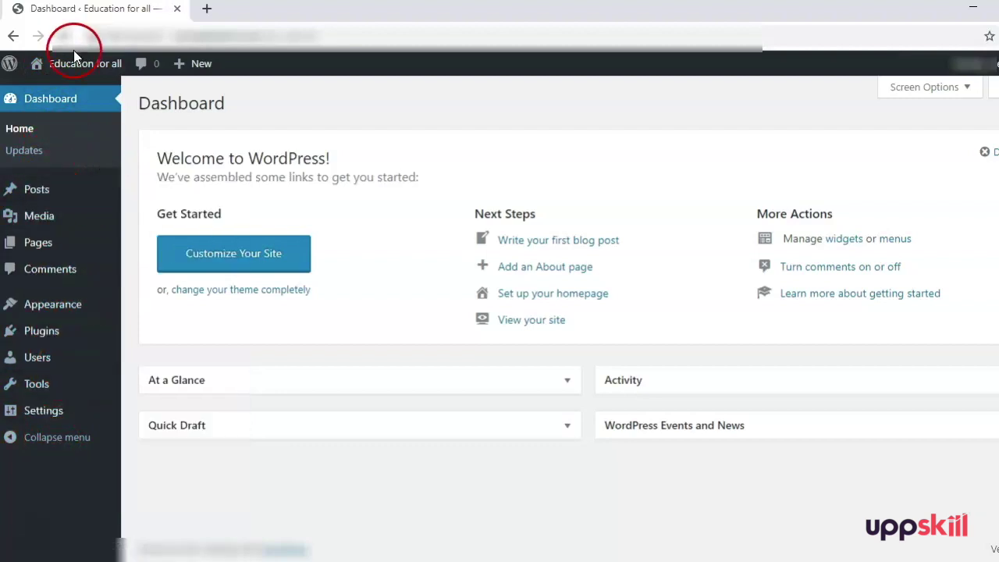
Visit the Education for all site's front page and return to the dashboard.
{"action": "mouse_move", "coordinate": [71, 71]}
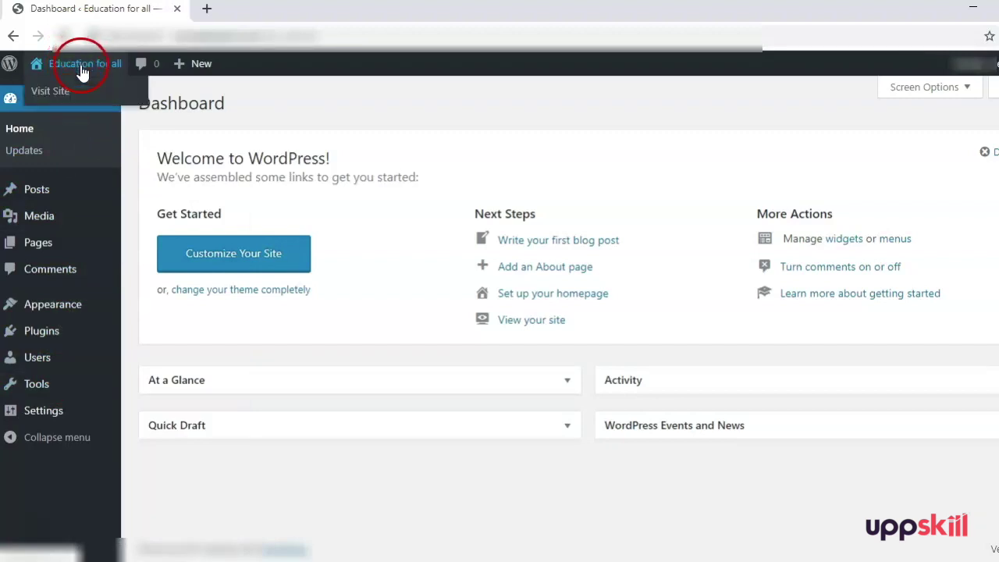
{"action": "left_click", "coordinate": [74, 92]}
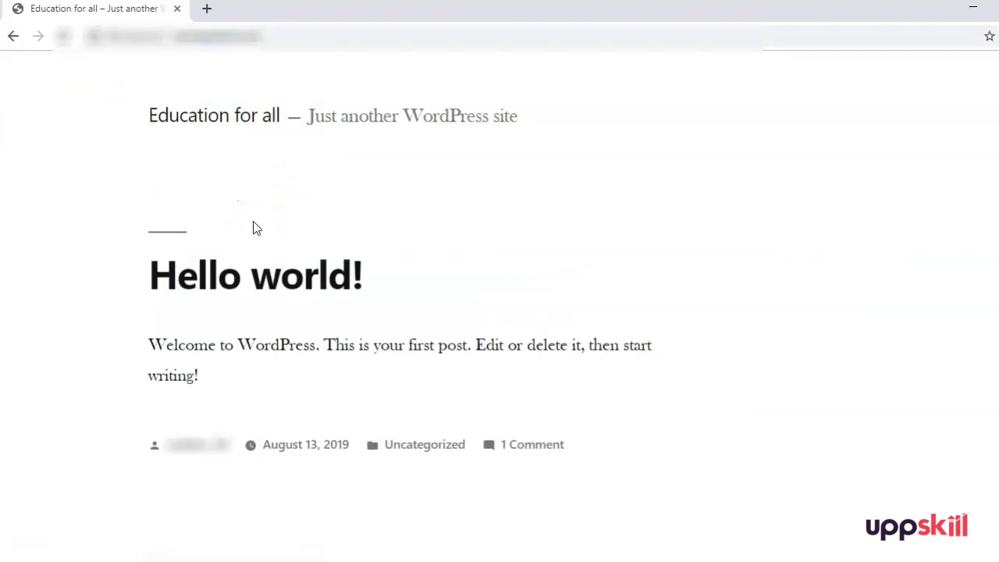
{"action": "key", "text": "alt+Left"}
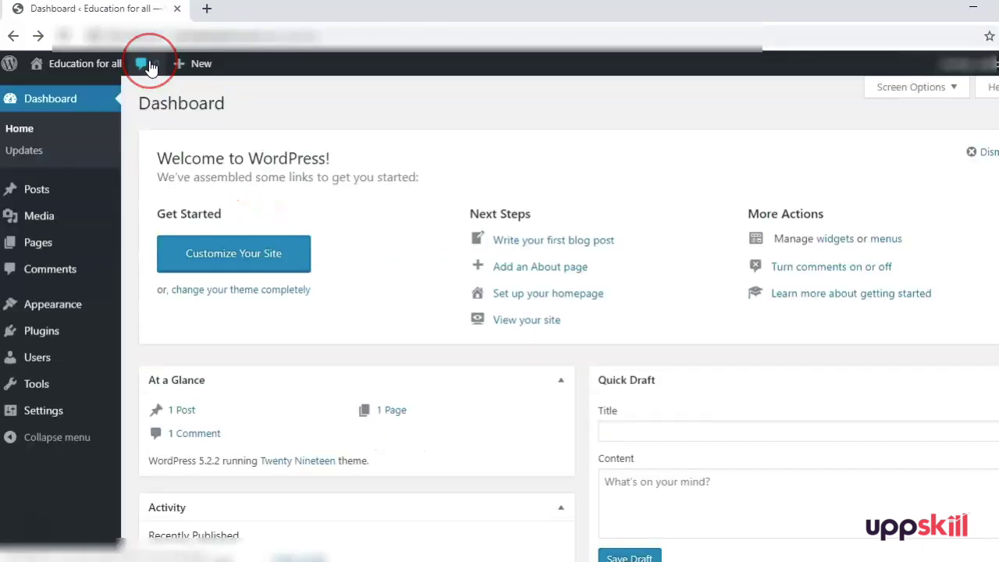
View the Comments list and open the toolbar's option for adding new content.
{"action": "left_click", "coordinate": [142, 64]}
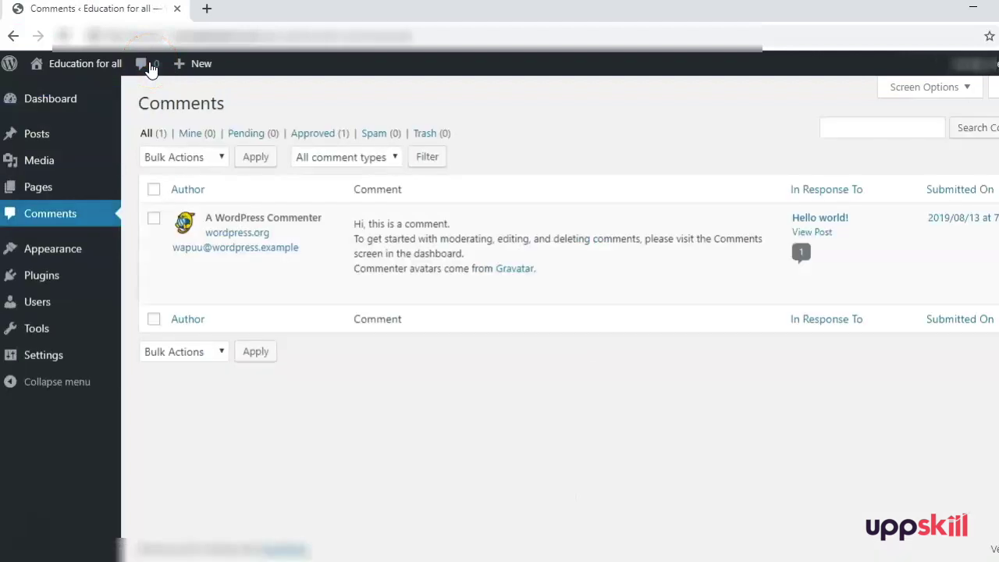
{"action": "left_click", "coordinate": [202, 64]}
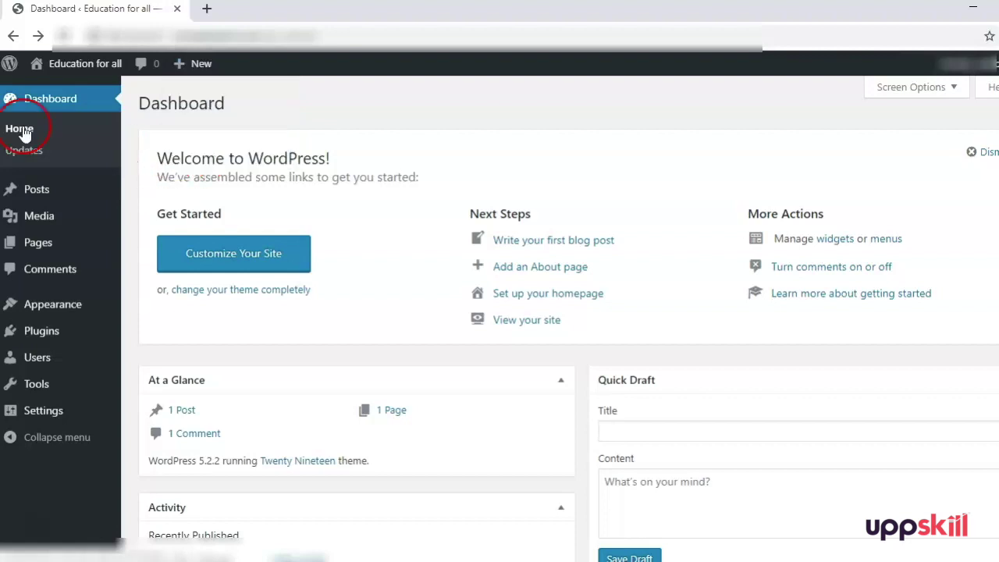
Open the site's General settings and change the tagline to "Nurturing through education".
{"action": "left_click", "coordinate": [24, 133]}
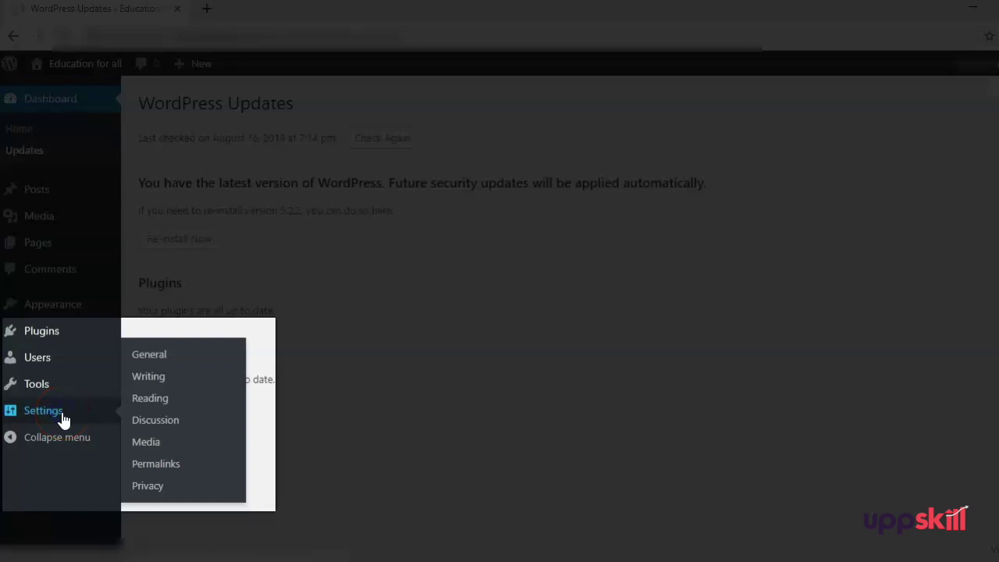
{"action": "left_click", "coordinate": [62, 420]}
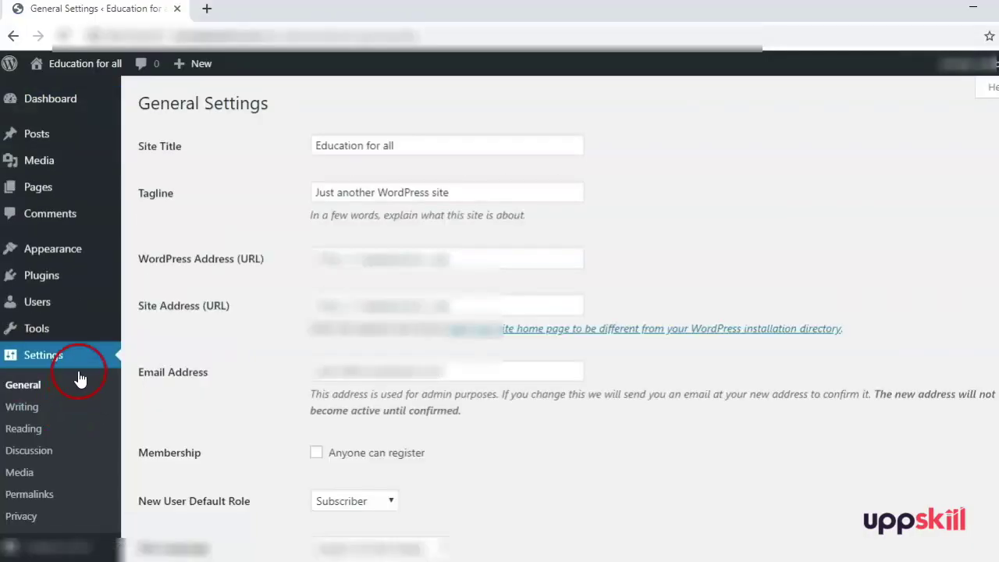
{"action": "scroll", "coordinate": [78, 378], "scroll_direction": "down", "scroll_amount": 1}
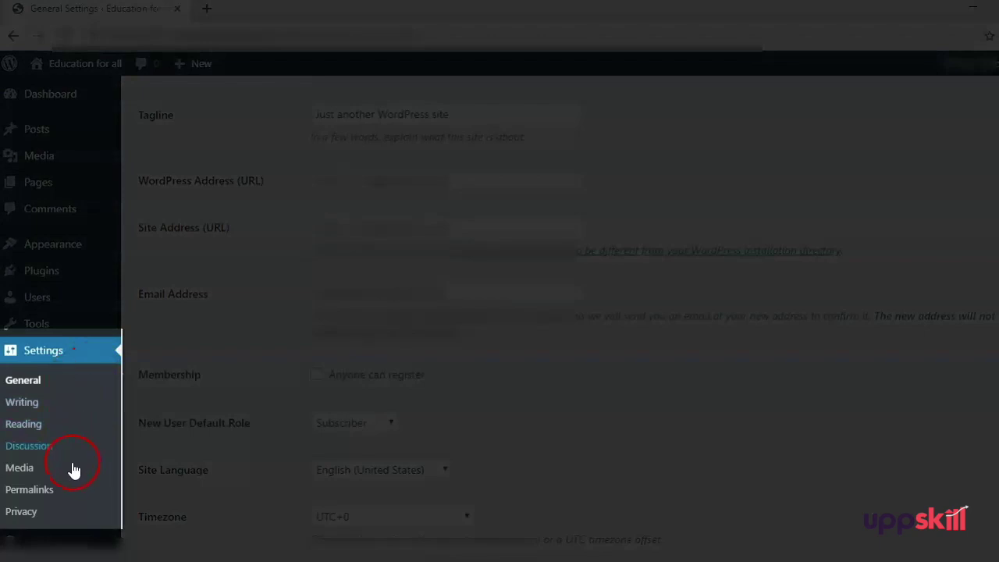
{"action": "left_click", "coordinate": [88, 355]}
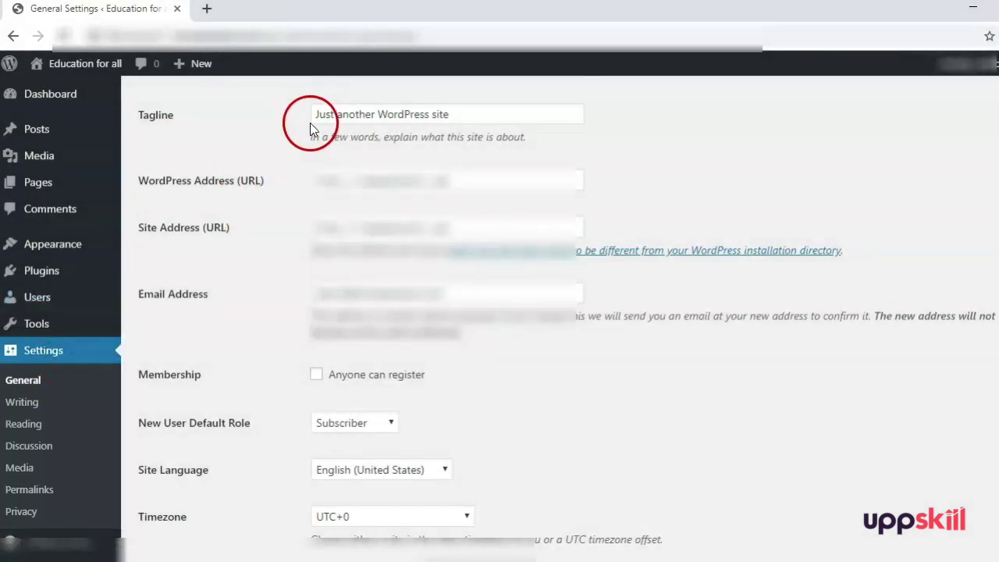
{"action": "left_click_drag", "start_coordinate": [476, 116], "coordinate": [338, 113]}
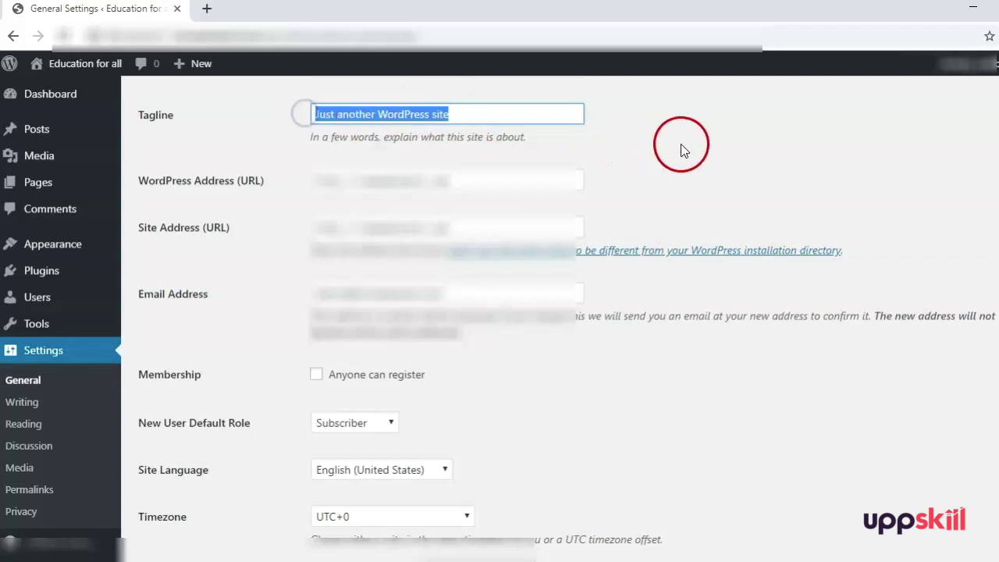
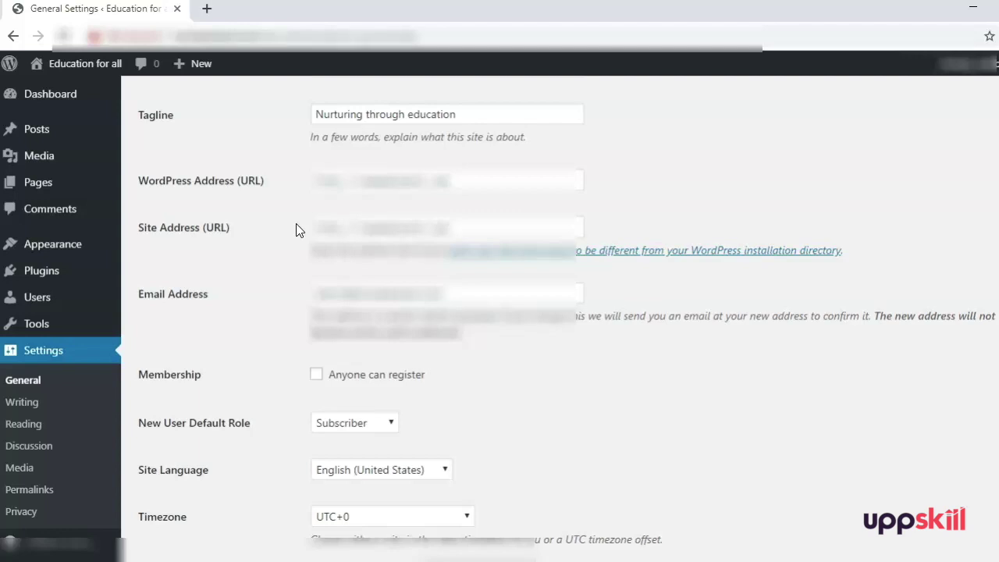
{"action": "left_click", "coordinate": [208, 312]}
Allow anyone to register on the site and keep Subscriber as the new user default role.
{"action": "scroll", "coordinate": [303, 314], "scroll_direction": "down", "scroll_amount": 2}
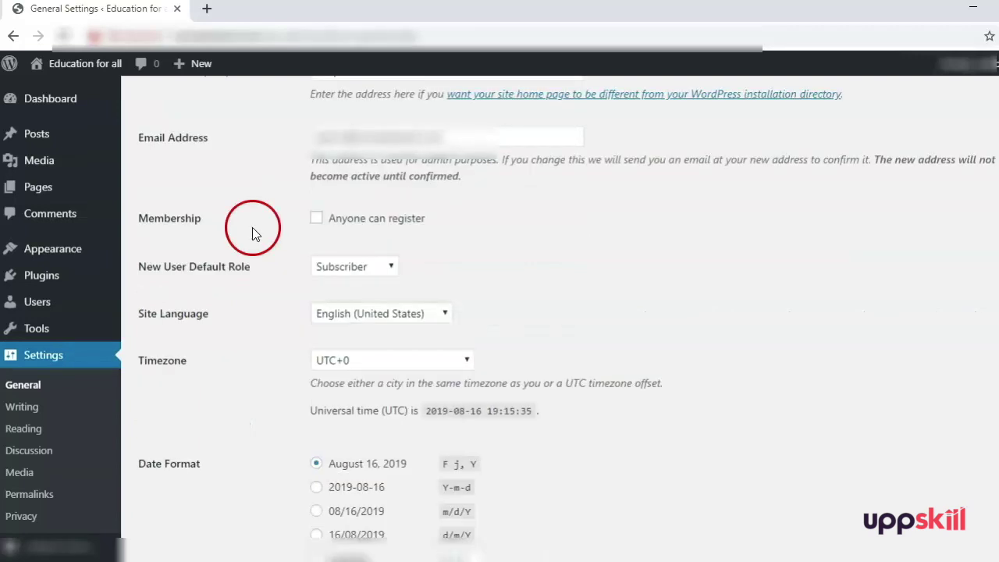
{"action": "left_click", "coordinate": [316, 220]}
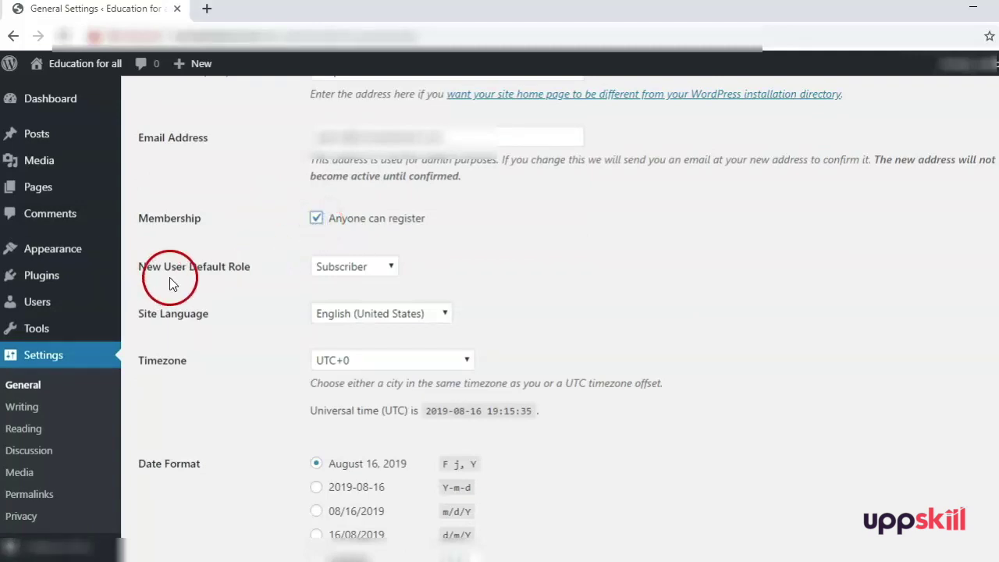
{"action": "left_click", "coordinate": [348, 273]}
{"action": "left_click", "coordinate": [349, 269]}
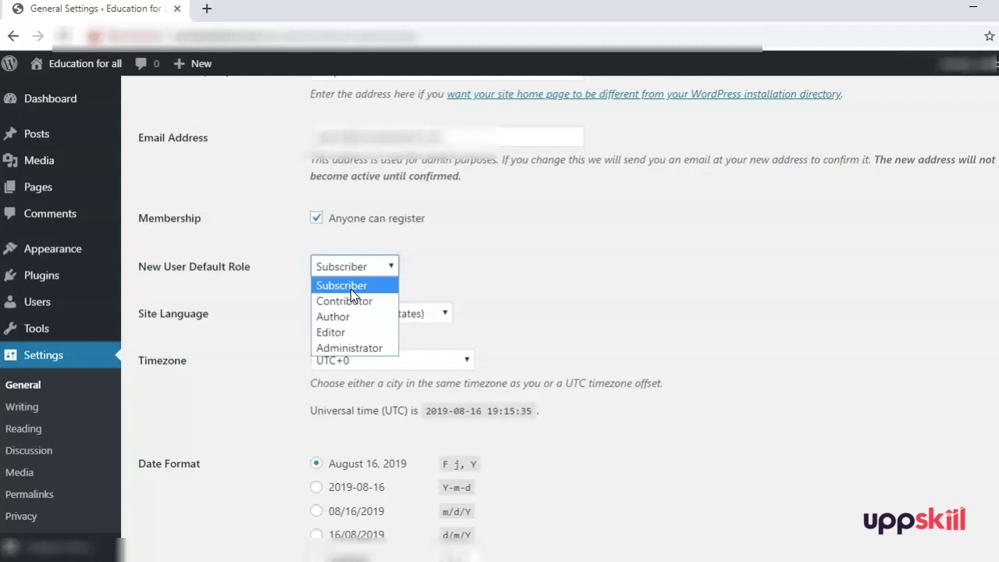
{"action": "left_click", "coordinate": [217, 324]}
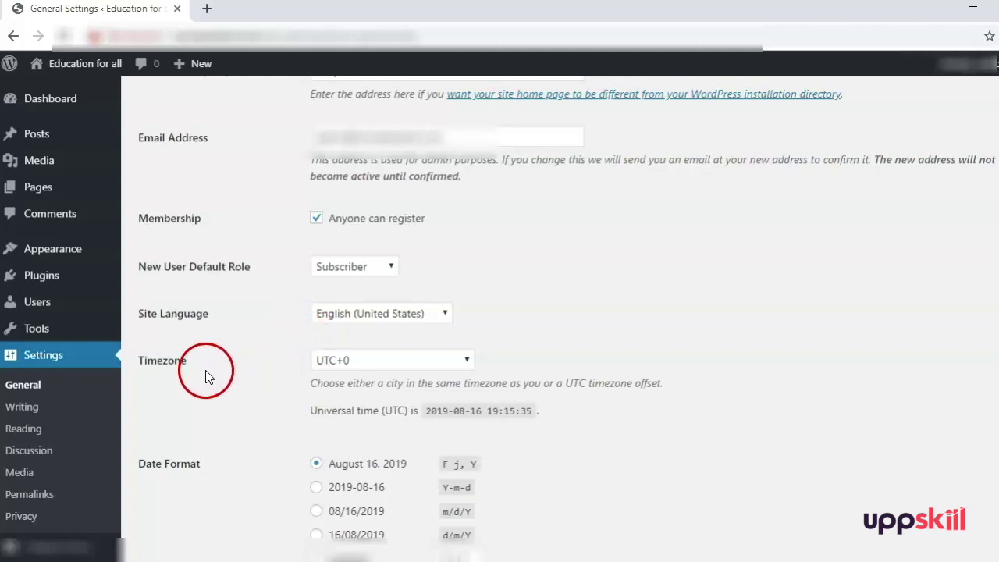
Set the site's timezone to UTC+5:30.
{"action": "left_click", "coordinate": [440, 364]}
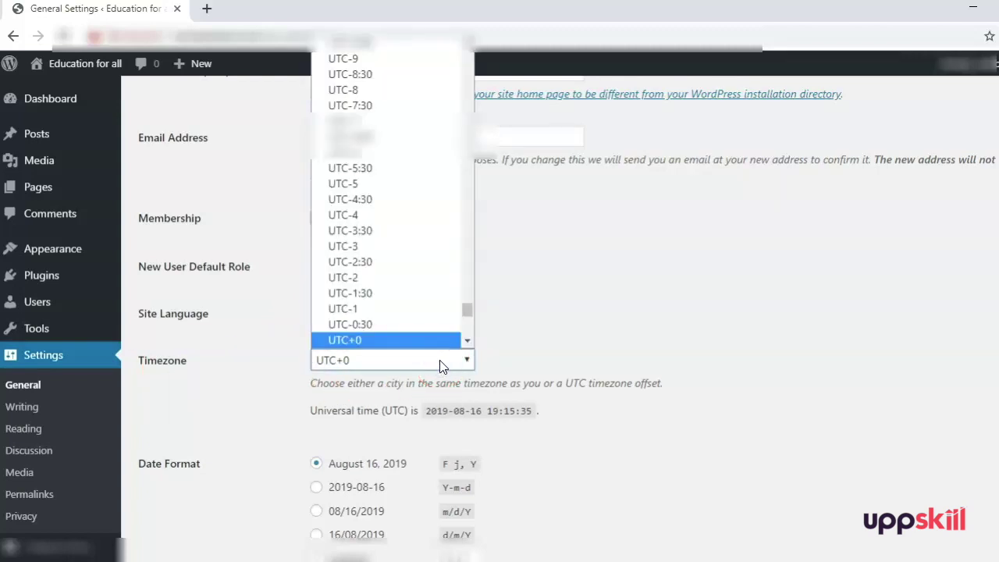
{"action": "scroll", "coordinate": [424, 284], "scroll_direction": "down", "scroll_amount": 5}
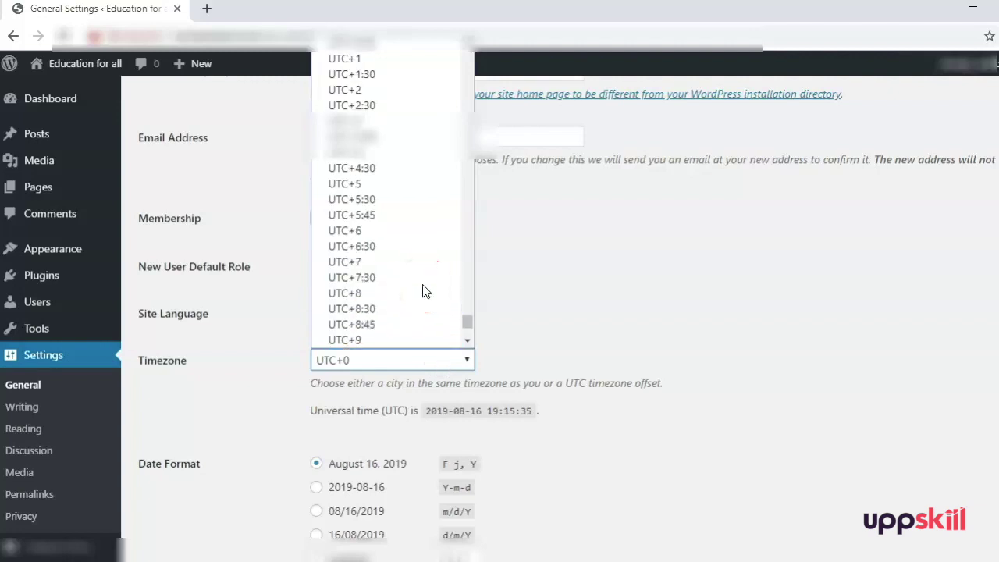
{"action": "left_click", "coordinate": [392, 201]}
{"action": "left_click", "coordinate": [603, 290]}
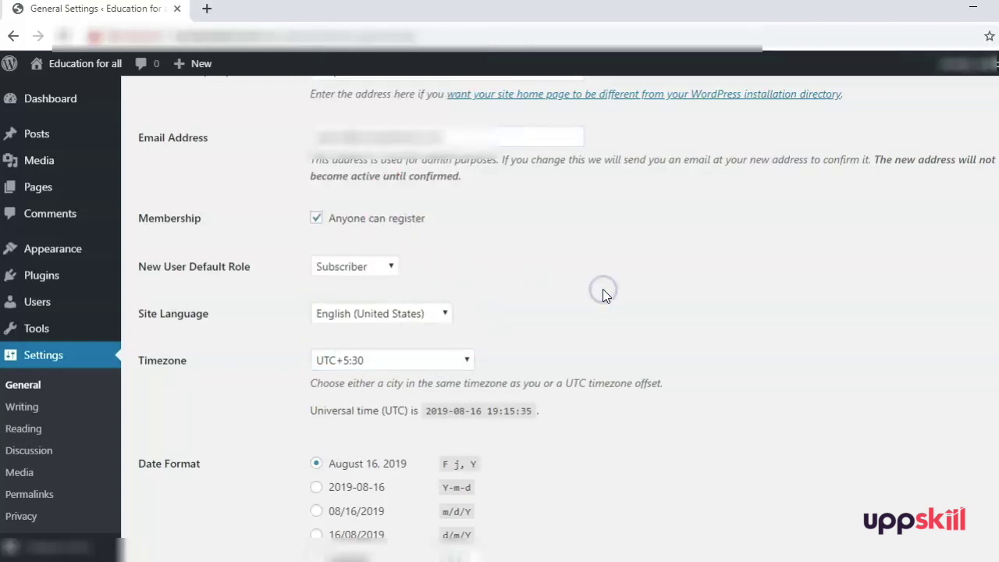
Review the date and time formats, keep Monday as the first day of the week, and save the general settings.
{"action": "scroll", "coordinate": [744, 353], "scroll_direction": "down", "scroll_amount": 2}
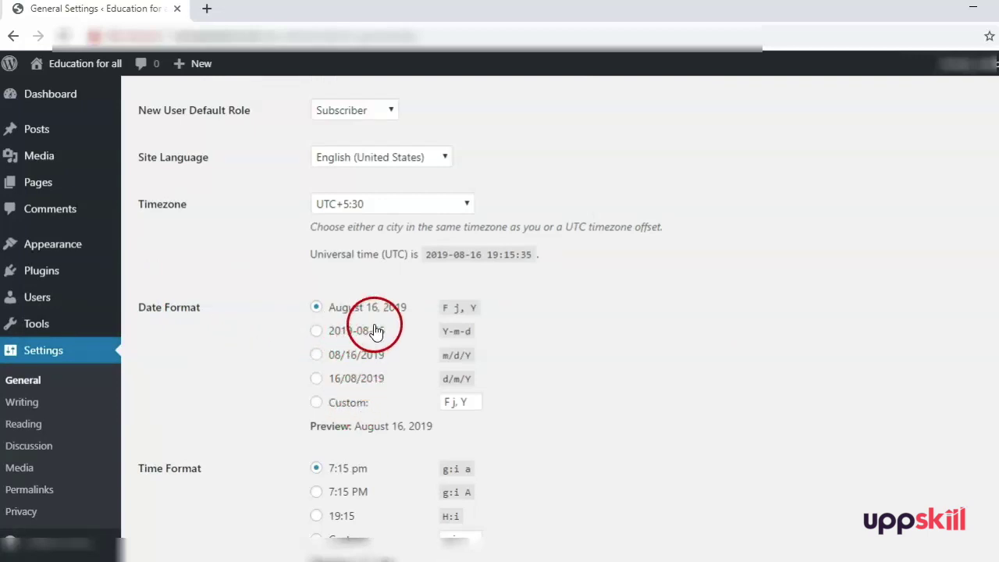
{"action": "scroll", "coordinate": [320, 419], "scroll_direction": "down", "scroll_amount": 2}
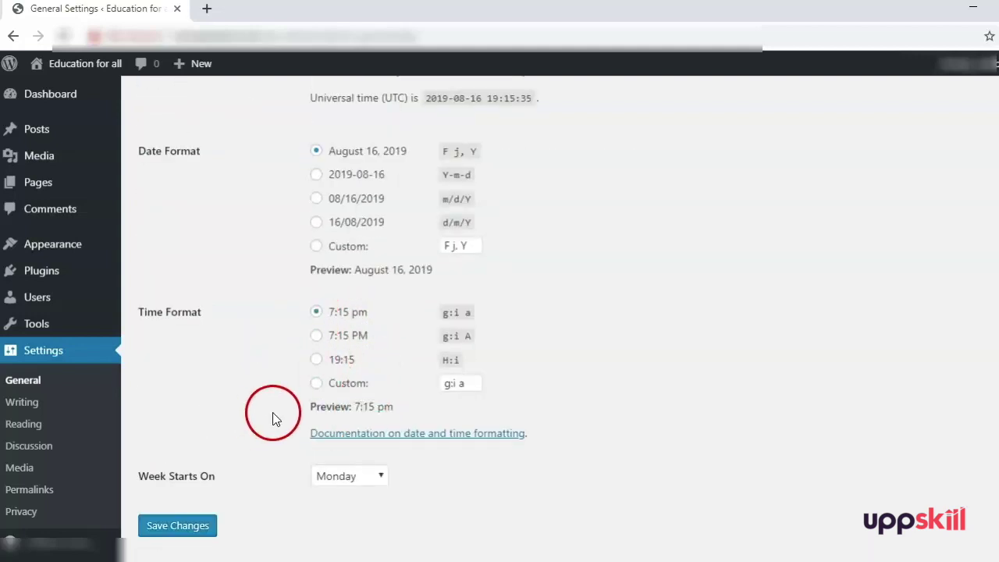
{"action": "left_click", "coordinate": [325, 484]}
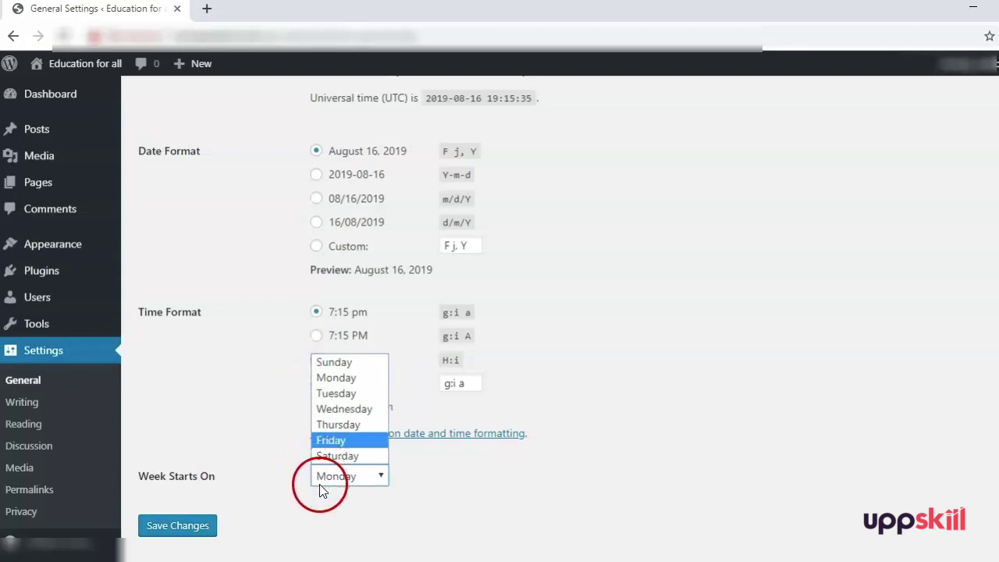
{"action": "left_click", "coordinate": [276, 489]}
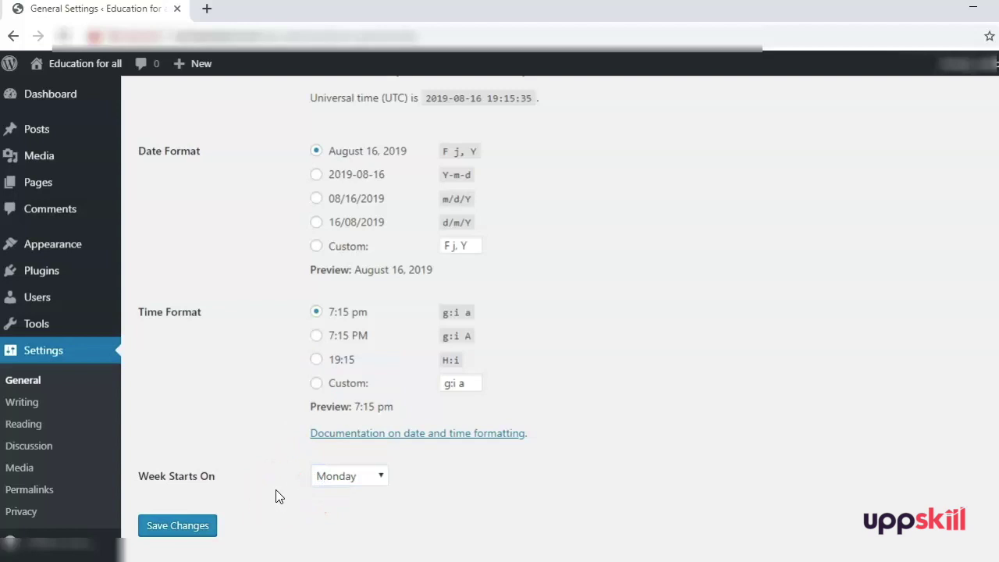
{"action": "left_click", "coordinate": [273, 506]}
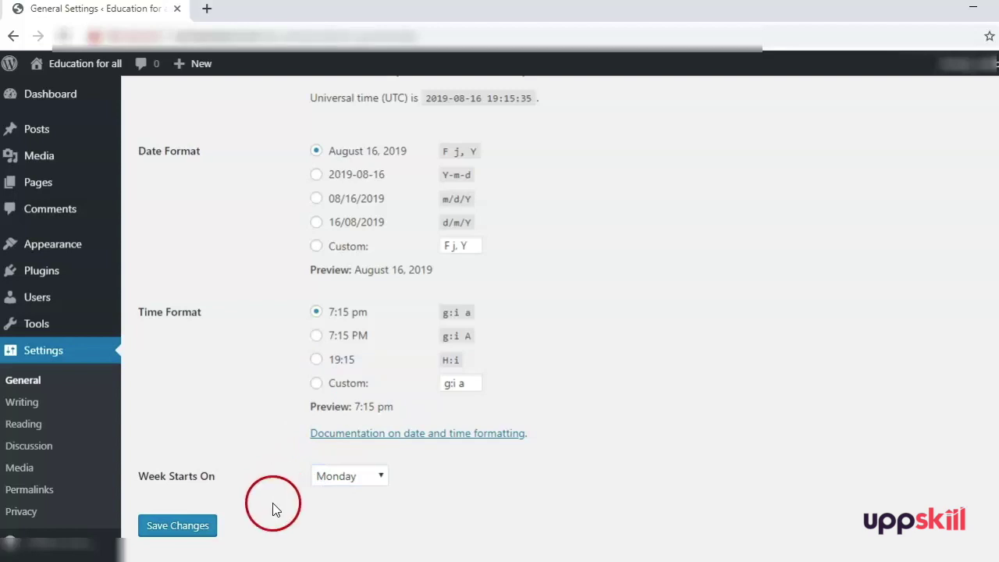
{"action": "left_click", "coordinate": [197, 526]}
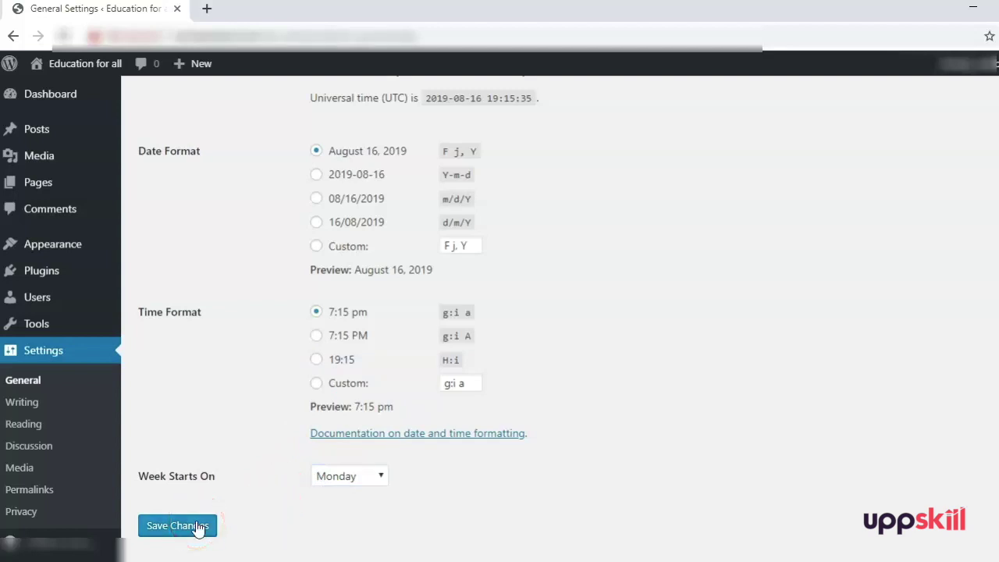
Keep Standard as the default post format in the Writing settings and save them.
{"action": "left_click", "coordinate": [791, 383]}
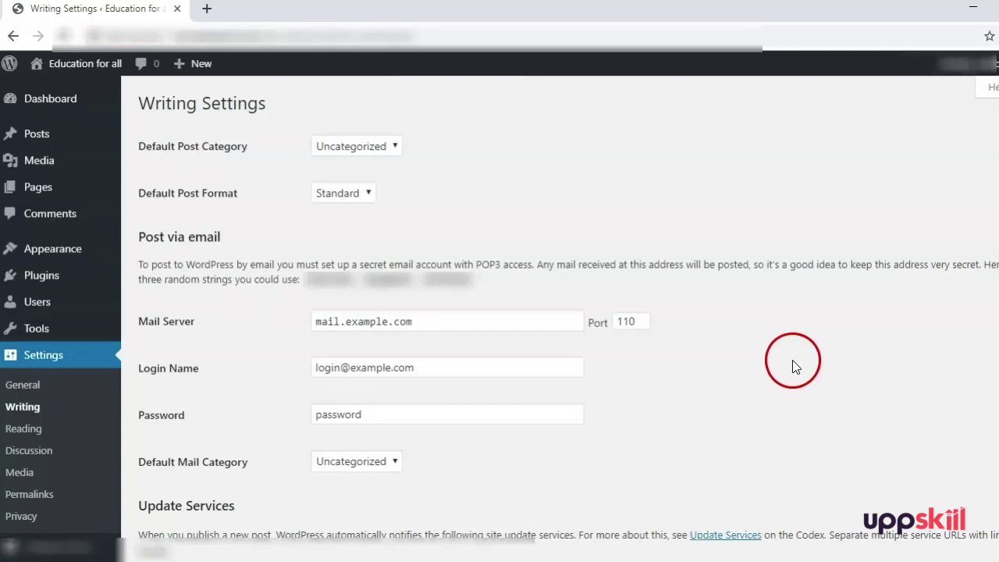
{"action": "left_click", "coordinate": [474, 162]}
{"action": "left_click", "coordinate": [364, 200]}
{"action": "left_click", "coordinate": [365, 200]}
{"action": "left_click_drag", "start_coordinate": [359, 228], "coordinate": [345, 206]}
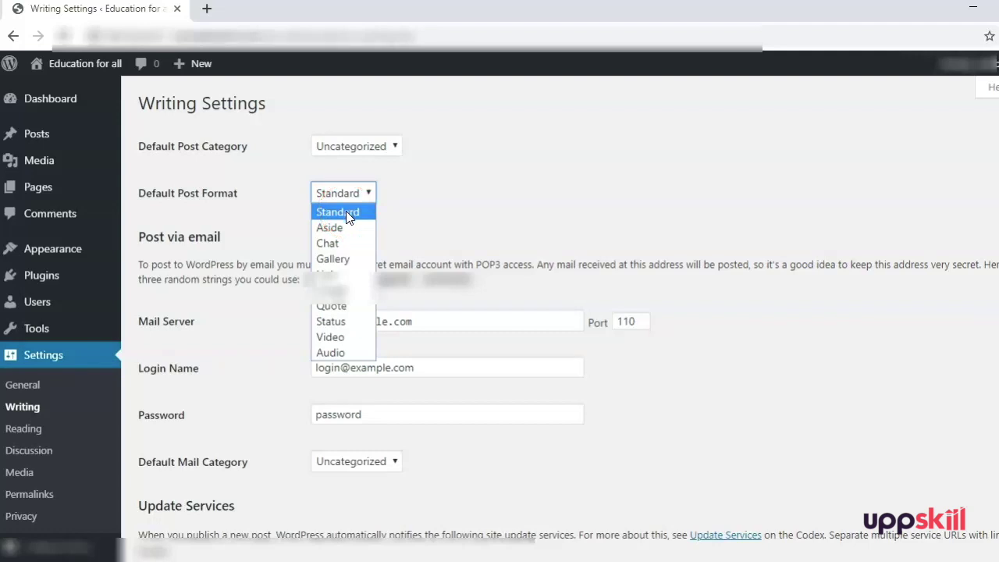
{"action": "left_click_drag", "start_coordinate": [346, 210], "coordinate": [346, 211]}
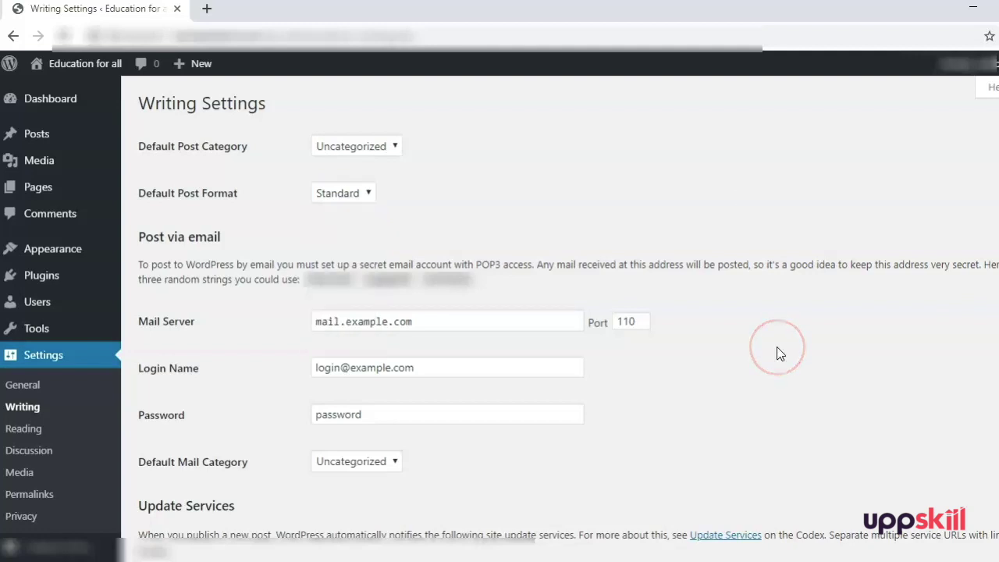
{"action": "scroll", "coordinate": [777, 346], "scroll_direction": "down", "scroll_amount": 1}
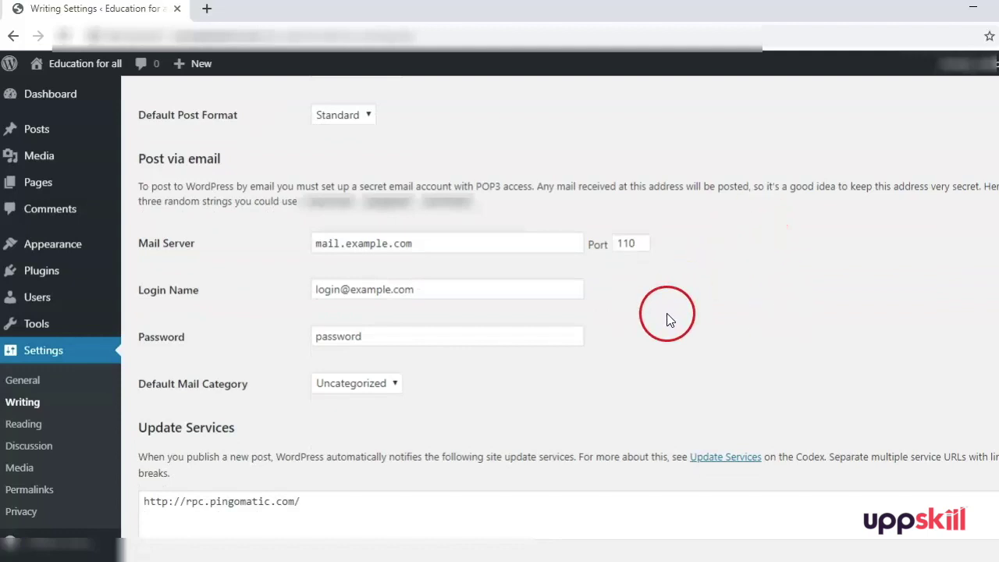
{"action": "scroll", "coordinate": [667, 320], "scroll_direction": "down", "scroll_amount": 1}
{"action": "left_click", "coordinate": [192, 485]}
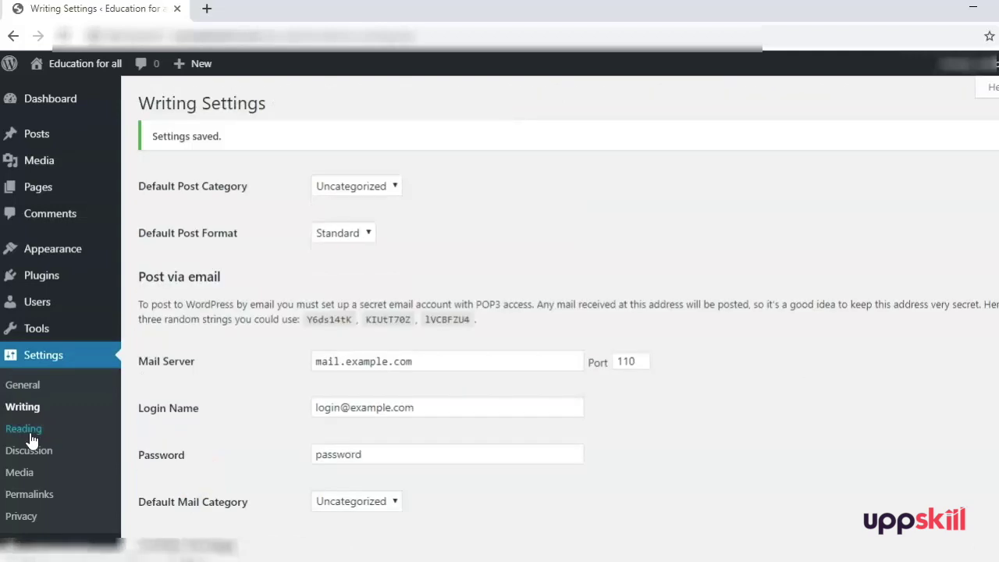
Review the Reading settings for homepage, feeds and search engine visibility, and save them.
{"action": "left_click", "coordinate": [23, 429]}
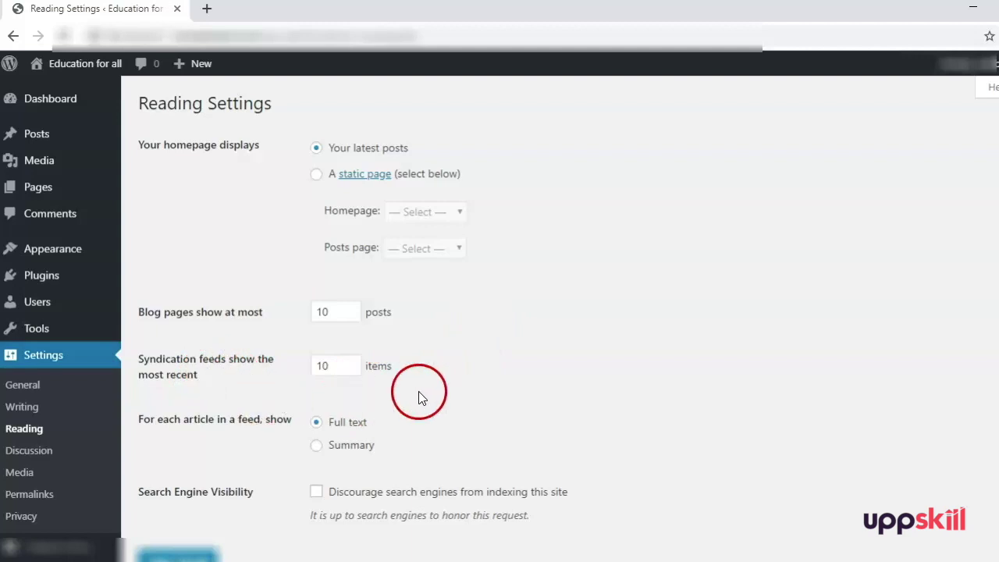
{"action": "scroll", "coordinate": [155, 367], "scroll_direction": "down", "scroll_amount": 1}
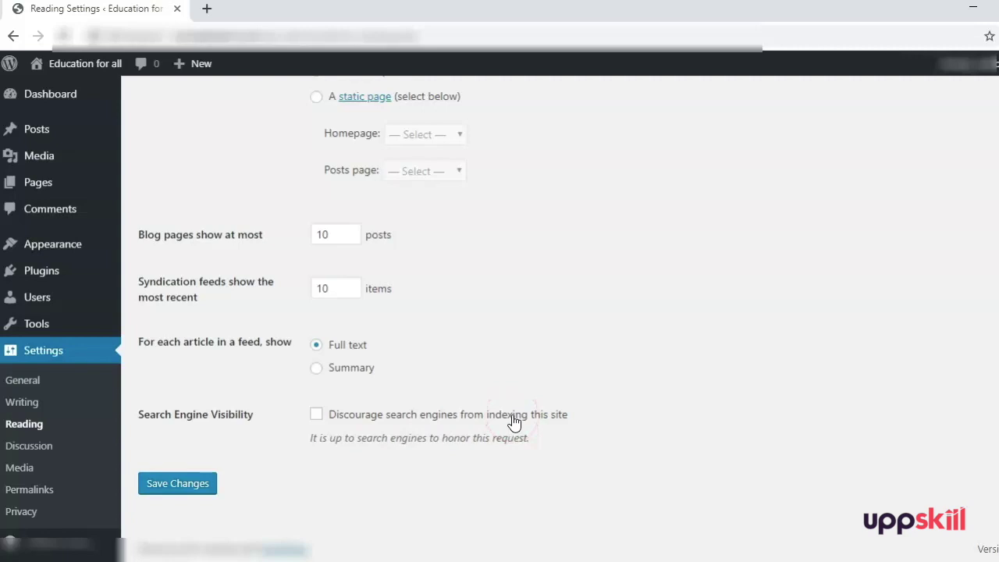
{"action": "left_click", "coordinate": [197, 485]}
In the Discussion settings, require comments to be manually approved before they appear.
{"action": "left_click", "coordinate": [30, 451]}
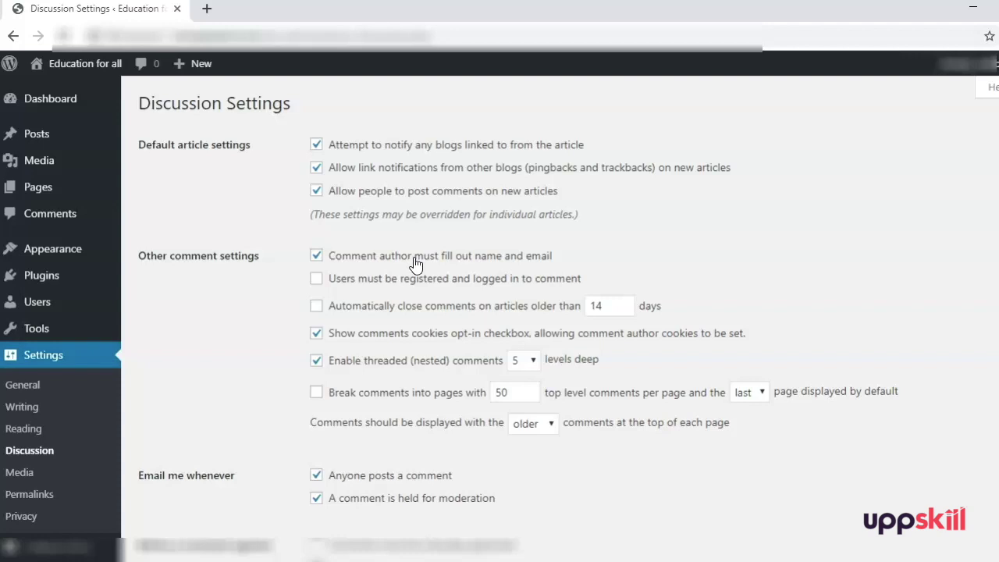
{"action": "left_click", "coordinate": [426, 288]}
{"action": "left_click", "coordinate": [799, 262]}
{"action": "scroll", "coordinate": [799, 263], "scroll_direction": "down", "scroll_amount": 1}
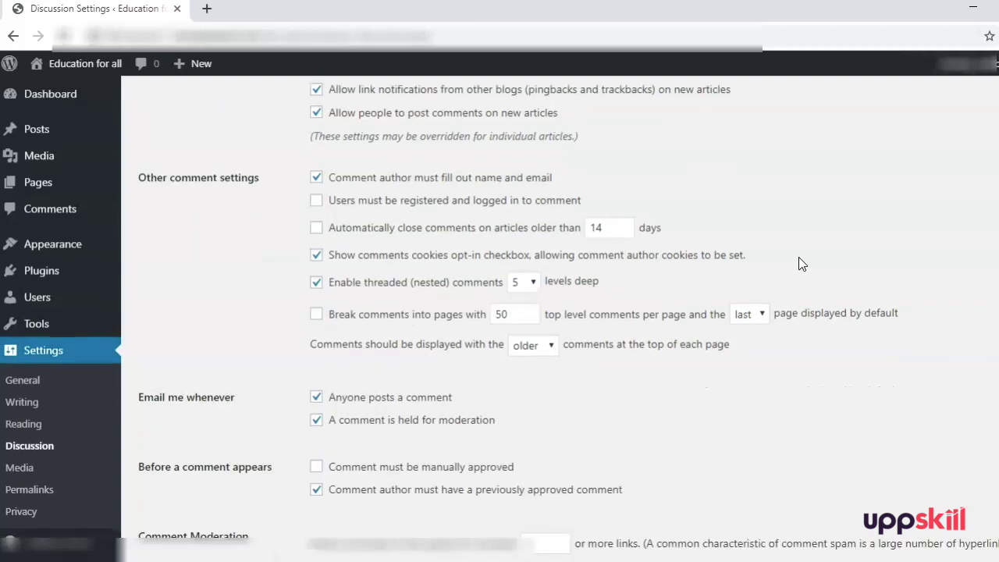
{"action": "scroll", "coordinate": [799, 263], "scroll_direction": "down", "scroll_amount": 3}
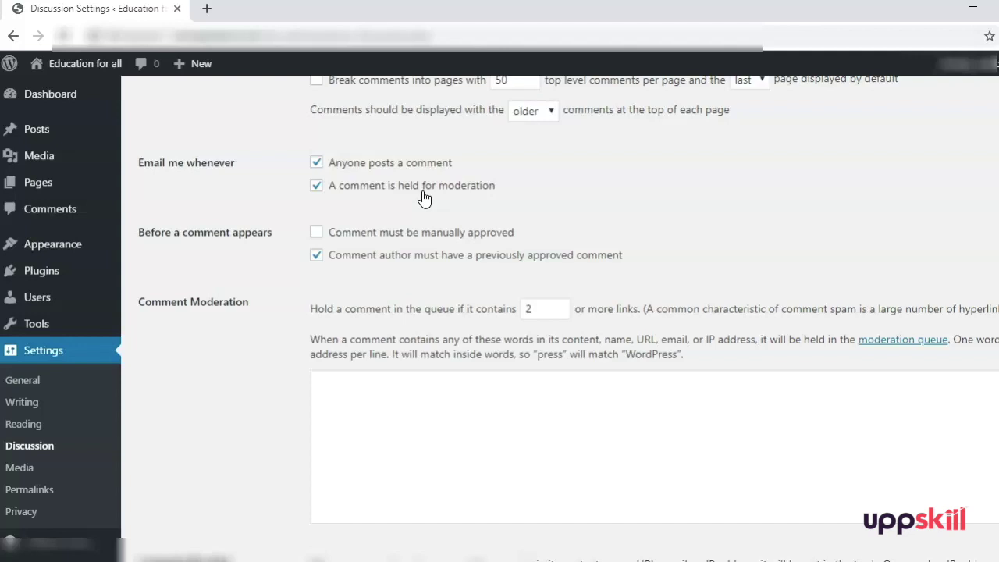
{"action": "left_click", "coordinate": [318, 233]}
{"action": "scroll", "coordinate": [426, 261], "scroll_direction": "down", "scroll_amount": 1}
{"action": "left_click", "coordinate": [419, 241]}
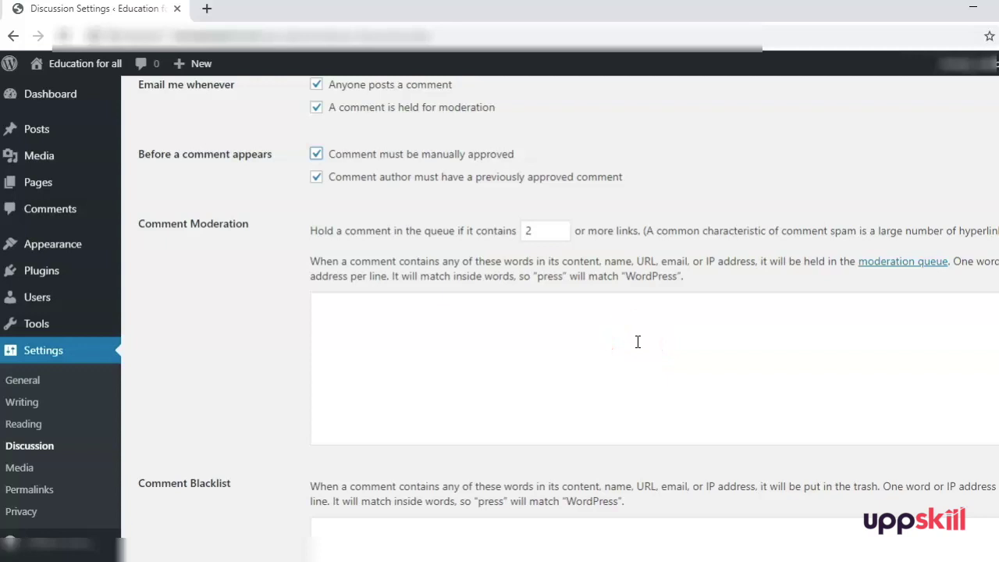
Review the Comment Blacklist and avatar options and save the discussion settings.
{"action": "scroll", "coordinate": [573, 327], "scroll_direction": "down", "scroll_amount": 3}
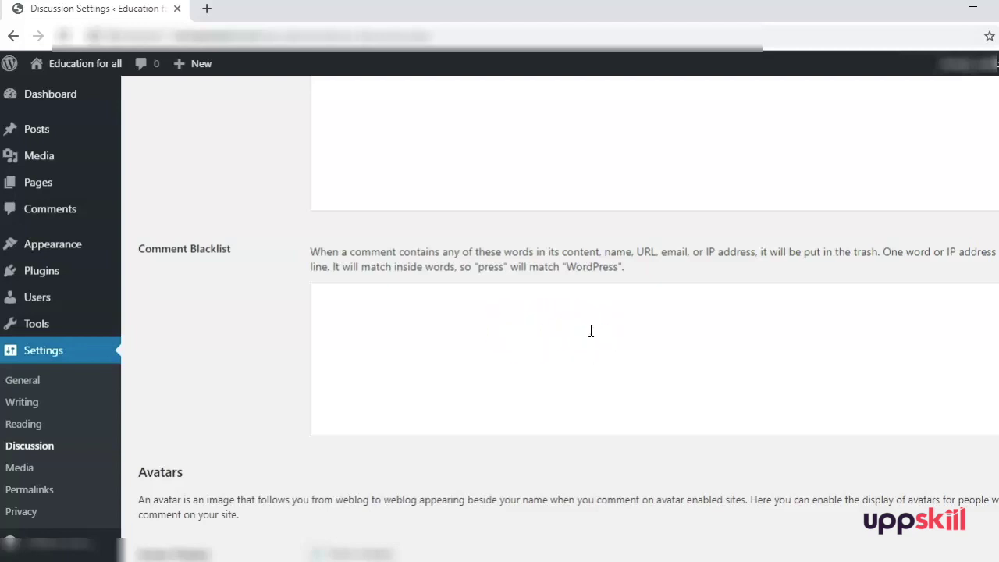
{"action": "scroll", "coordinate": [591, 331], "scroll_direction": "down", "scroll_amount": 5}
{"action": "left_click", "coordinate": [622, 231]}
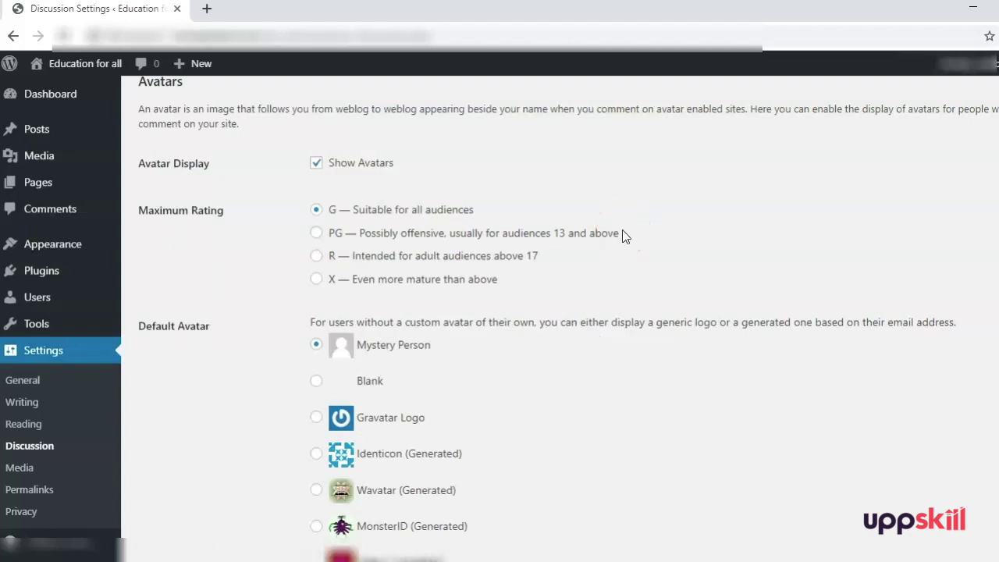
{"action": "left_click", "coordinate": [613, 271]}
{"action": "scroll", "coordinate": [614, 271], "scroll_direction": "down", "scroll_amount": 2}
{"action": "left_click", "coordinate": [195, 484]}
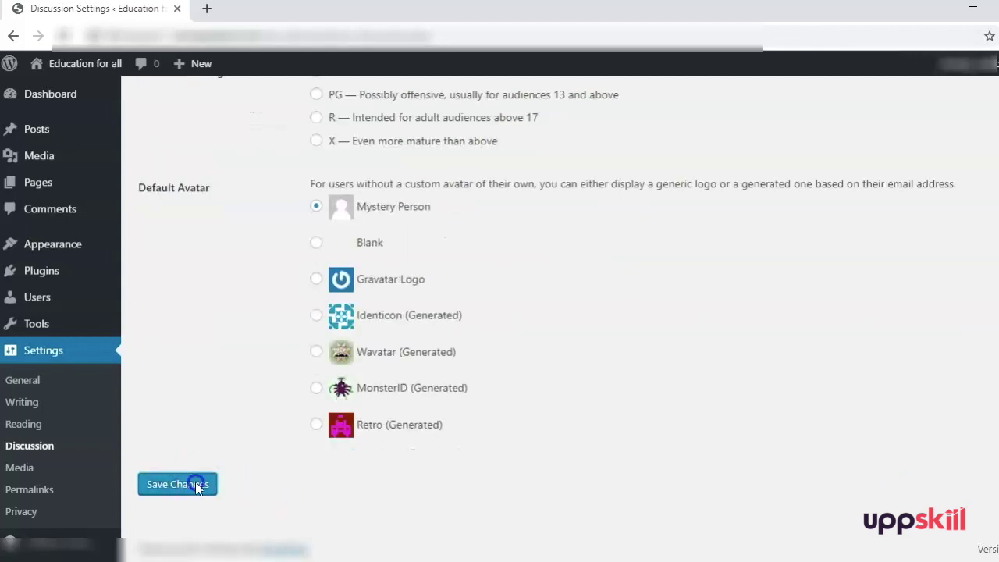
Open the Media settings and examine the image sizes and the upload folder option.
{"action": "left_click", "coordinate": [29, 474]}
{"action": "left_click", "coordinate": [250, 404]}
{"action": "left_click", "coordinate": [775, 232]}
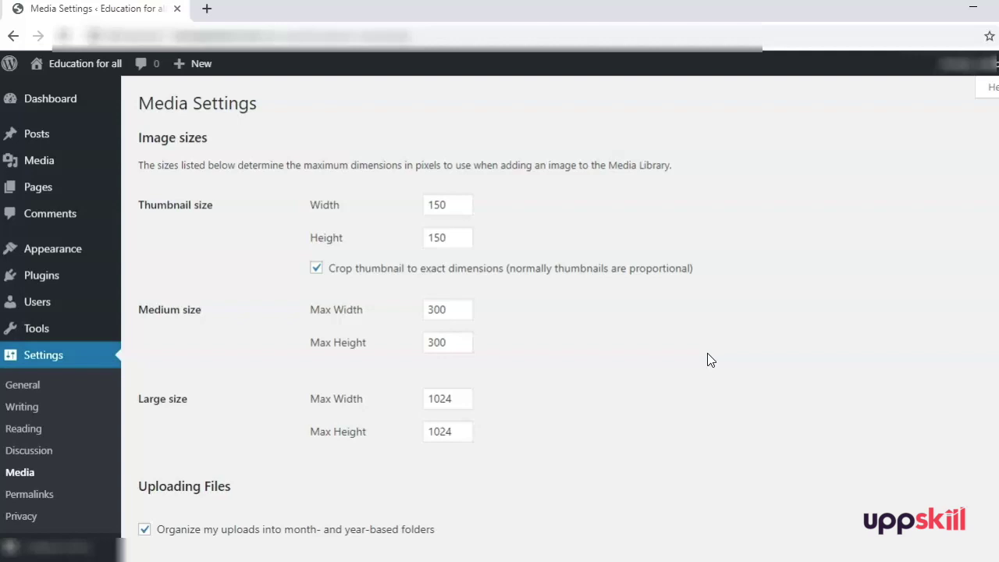
{"action": "scroll", "coordinate": [710, 359], "scroll_direction": "down", "scroll_amount": 1}
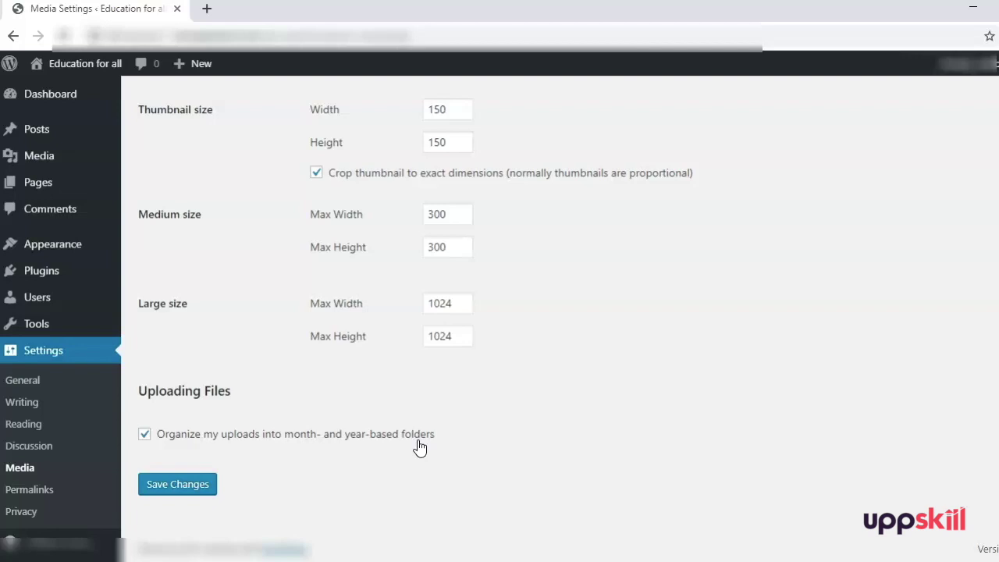
Save the Media settings and choose the Post name structure in the Permalink settings.
{"action": "left_click", "coordinate": [197, 484]}
{"action": "left_click", "coordinate": [548, 355]}
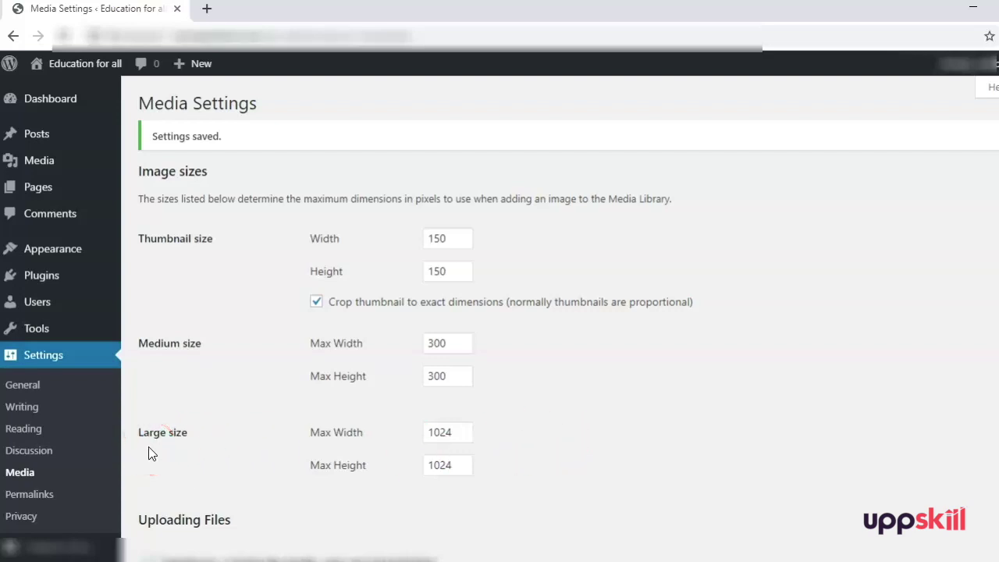
{"action": "left_click", "coordinate": [17, 495]}
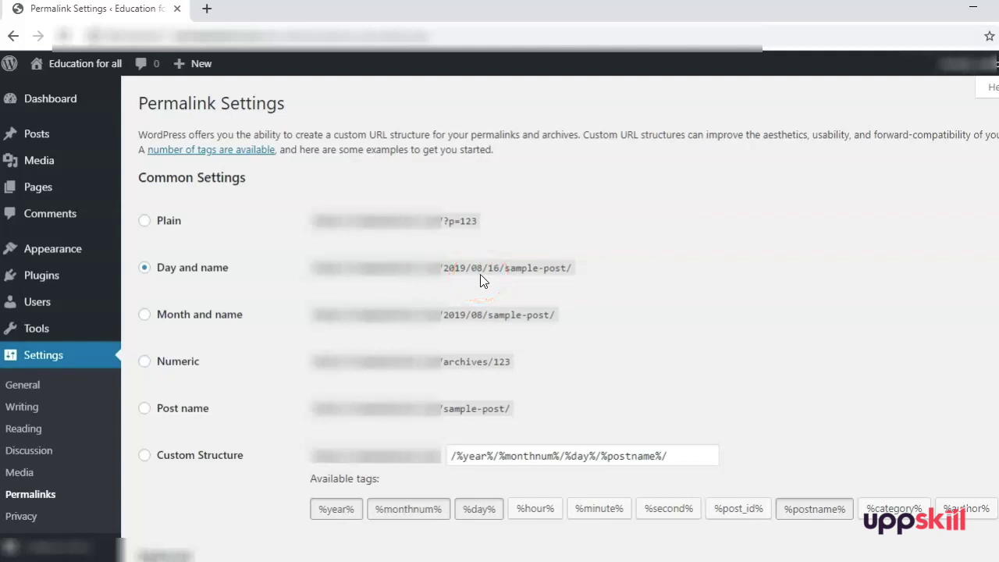
{"action": "scroll", "coordinate": [480, 277], "scroll_direction": "down", "scroll_amount": 1}
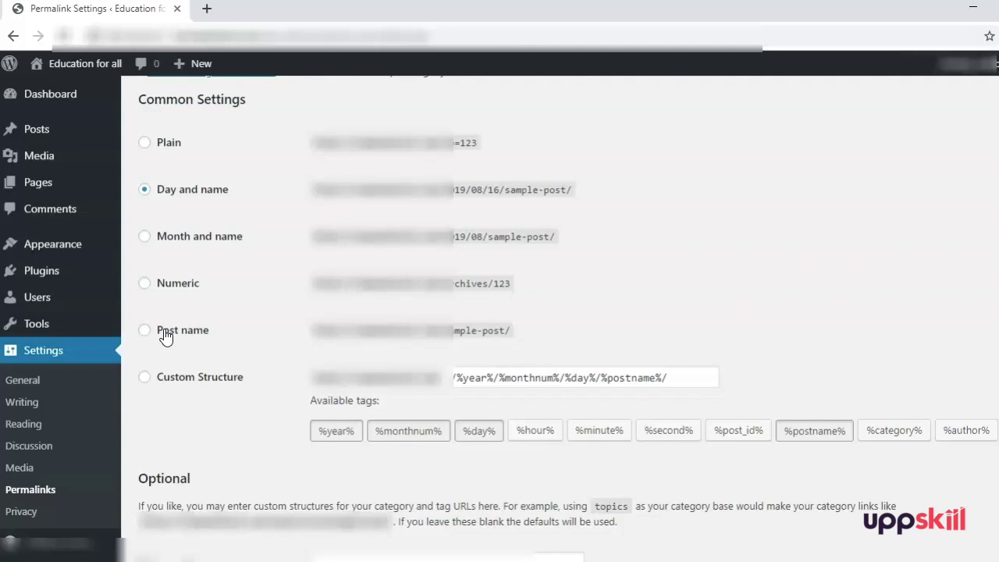
{"action": "left_click", "coordinate": [165, 336]}
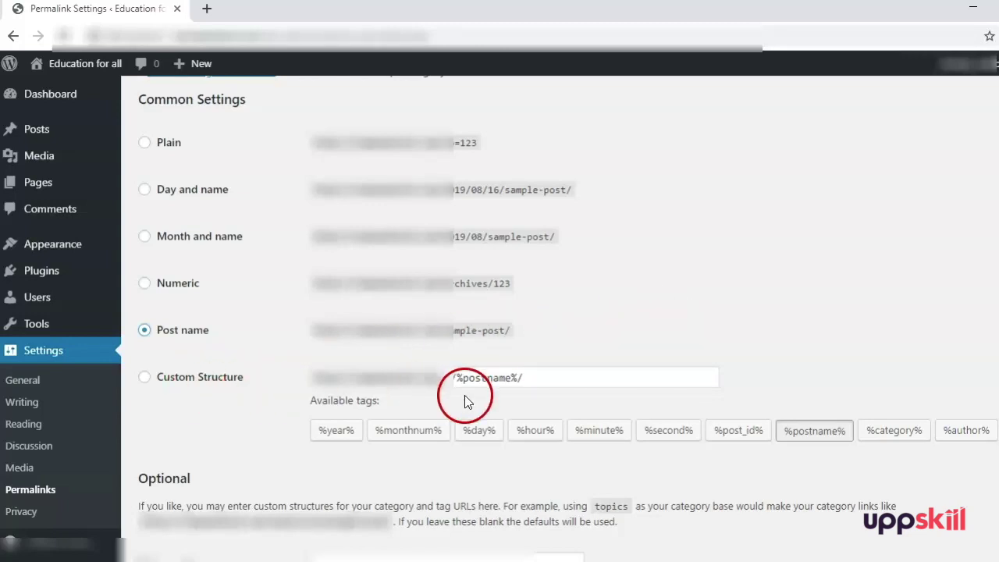
Try adding the %author% tag to the custom permalink structure, and return the choice to Post name.
{"action": "scroll", "coordinate": [576, 390], "scroll_direction": "down", "scroll_amount": 2}
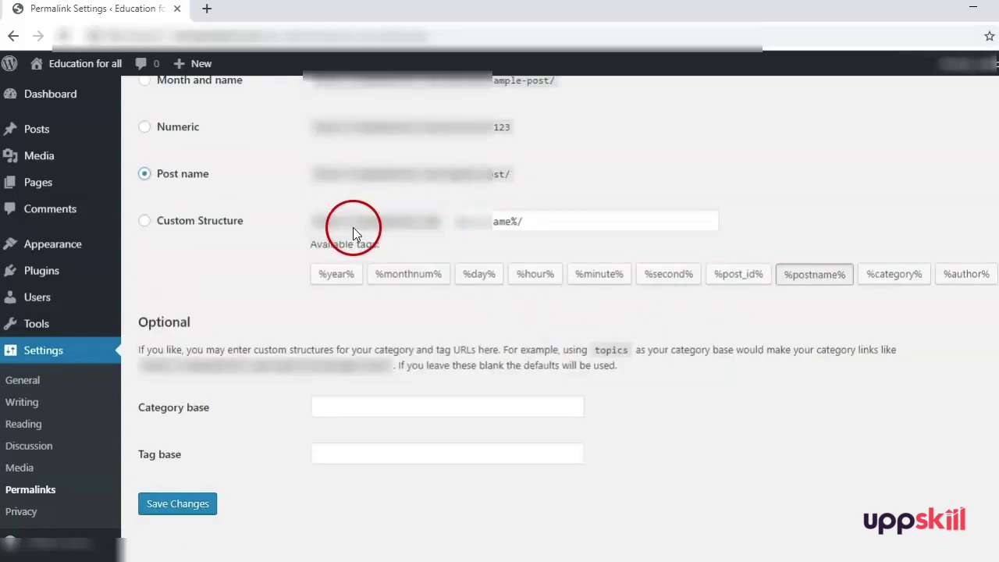
{"action": "left_click", "coordinate": [489, 222]}
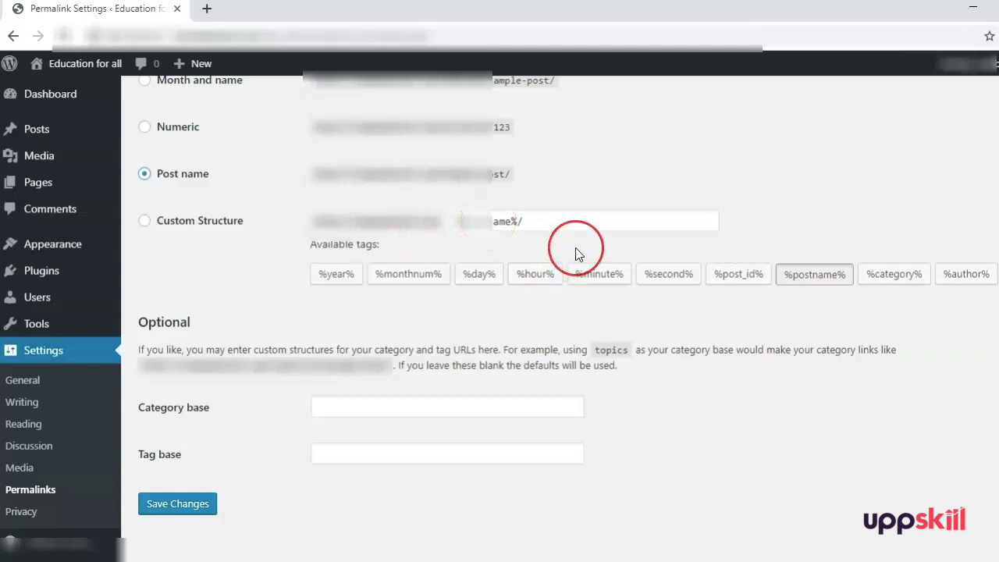
{"action": "left_click", "coordinate": [964, 274]}
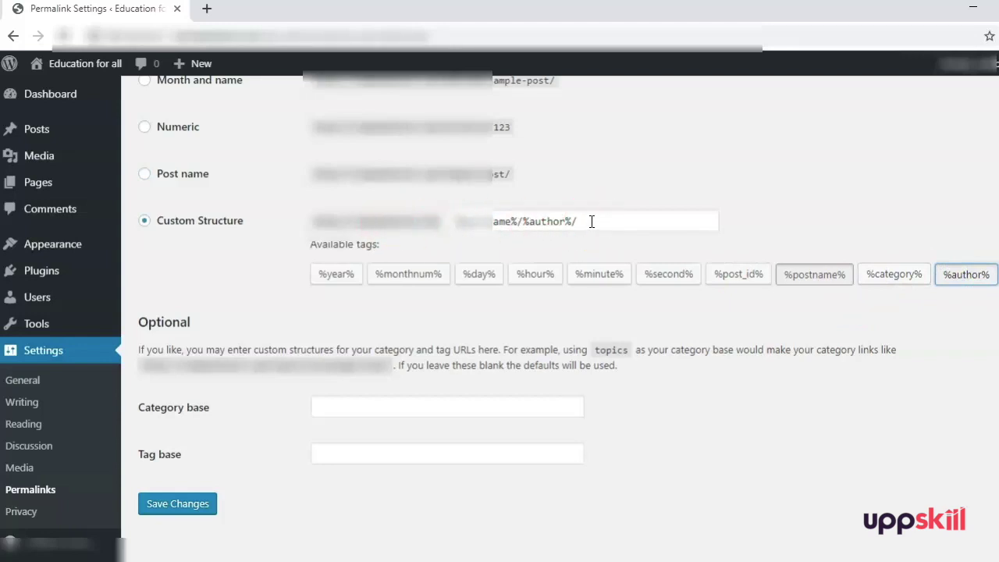
{"action": "left_click", "coordinate": [148, 177]}
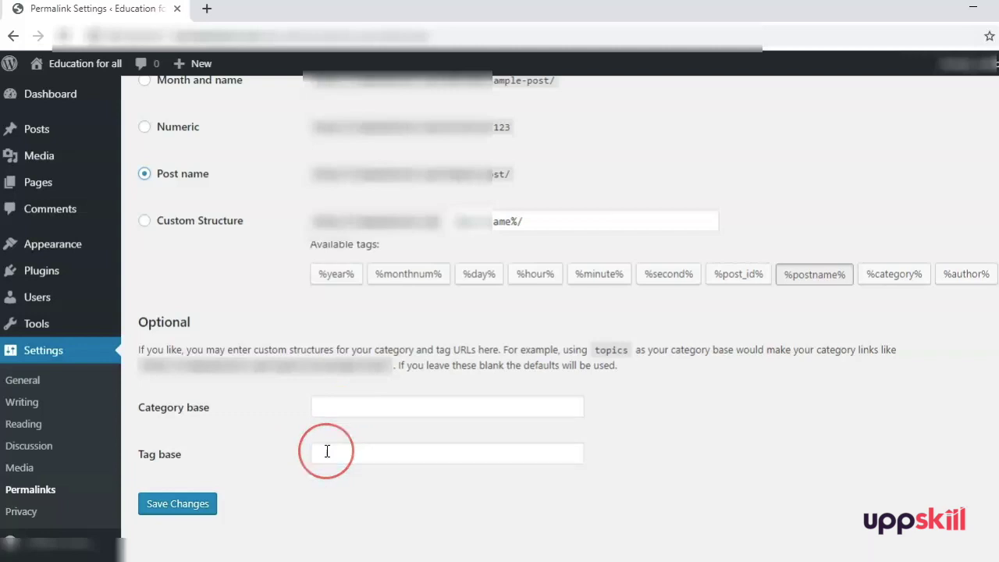
Save the permalink settings and assign the existing Privacy Policy draft as the site's privacy policy page.
{"action": "left_click", "coordinate": [172, 506]}
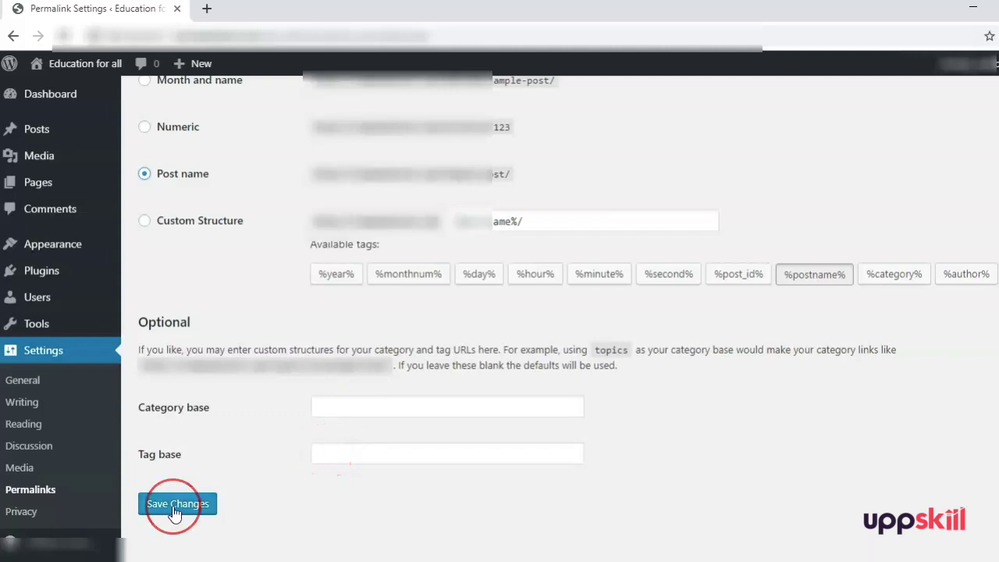
{"action": "left_click", "coordinate": [17, 518]}
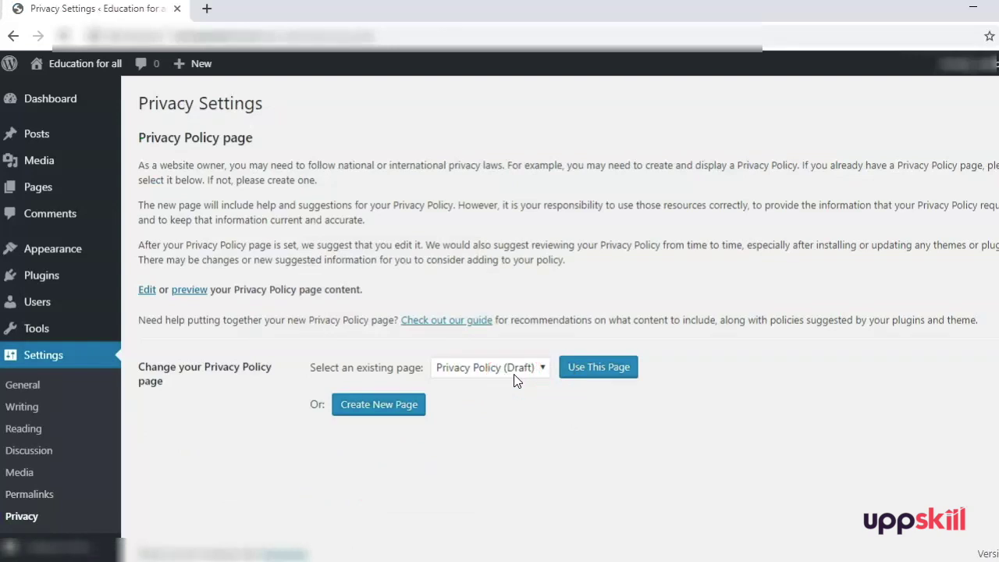
{"action": "left_click", "coordinate": [586, 367]}
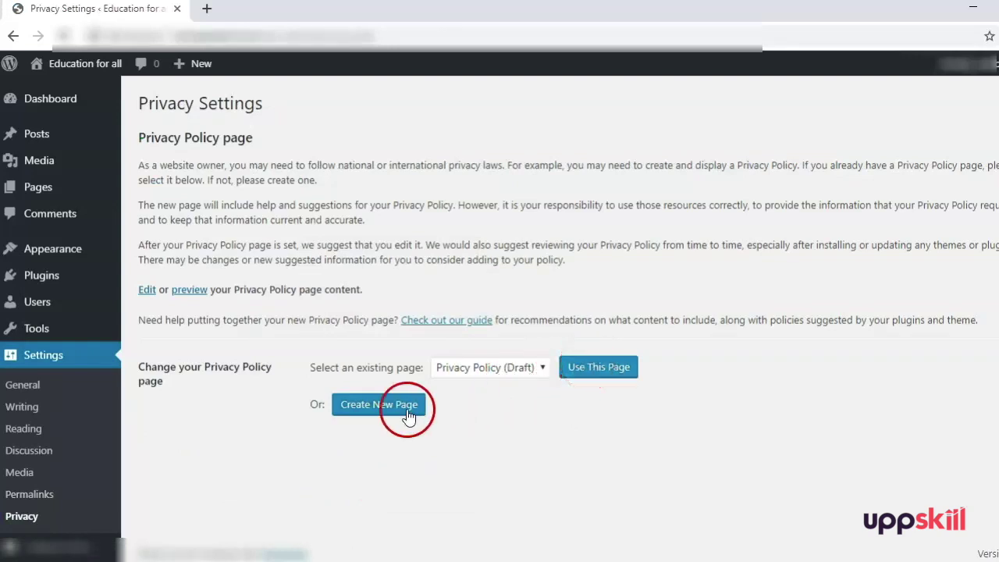
{"action": "left_click", "coordinate": [619, 377]}
Open the Privacy Policy draft from the list of all pages and read through its content.
{"action": "mouse_move", "coordinate": [64, 193]}
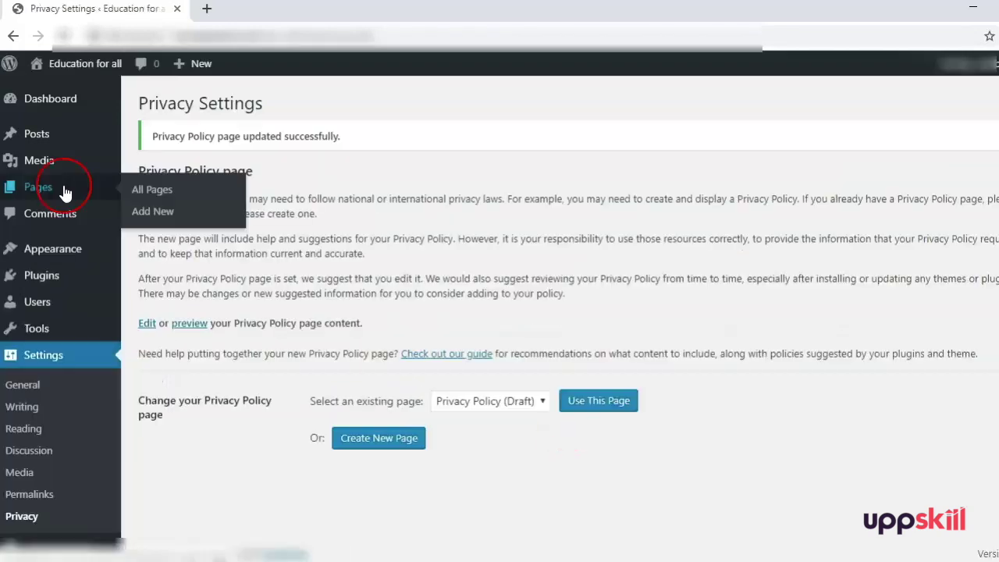
{"action": "left_click", "coordinate": [158, 191]}
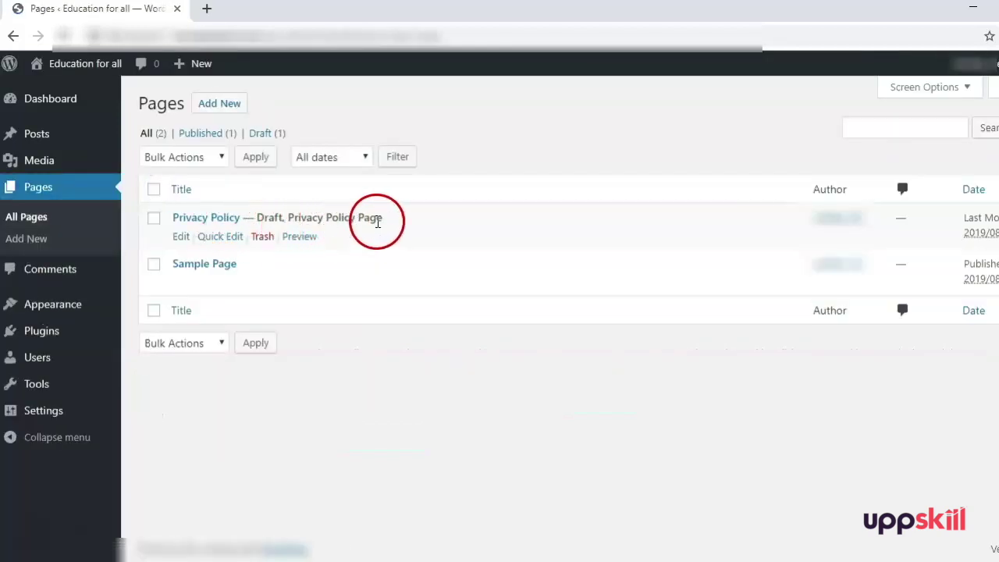
{"action": "left_click", "coordinate": [215, 223]}
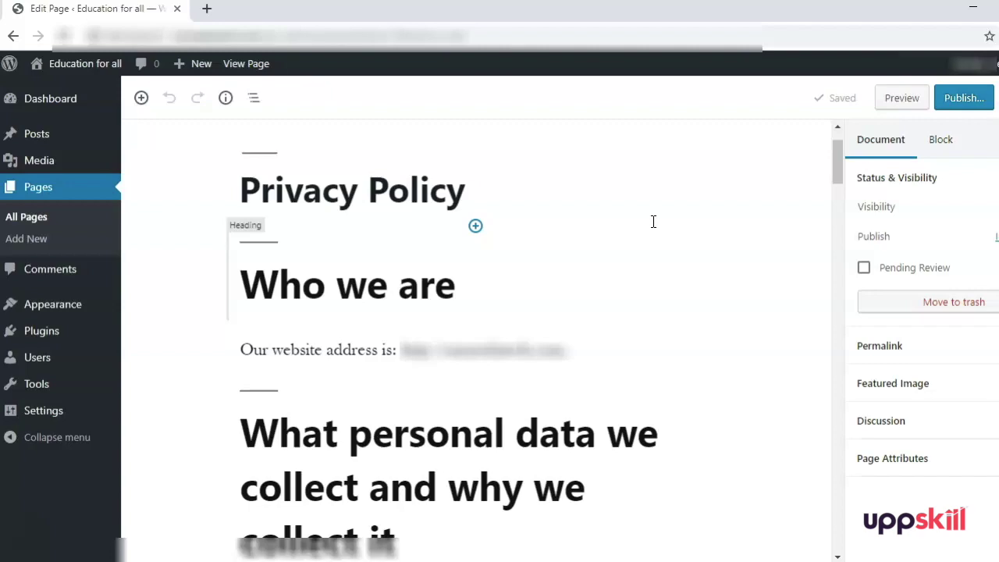
{"action": "scroll", "coordinate": [654, 221], "scroll_direction": "down", "scroll_amount": 20}
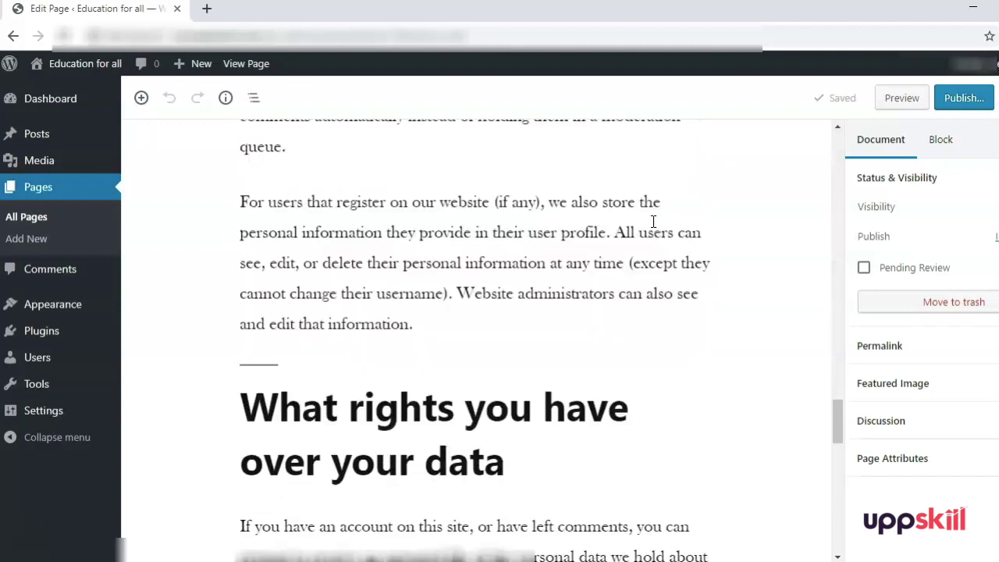
{"action": "scroll", "coordinate": [653, 221], "scroll_direction": "down", "scroll_amount": 15}
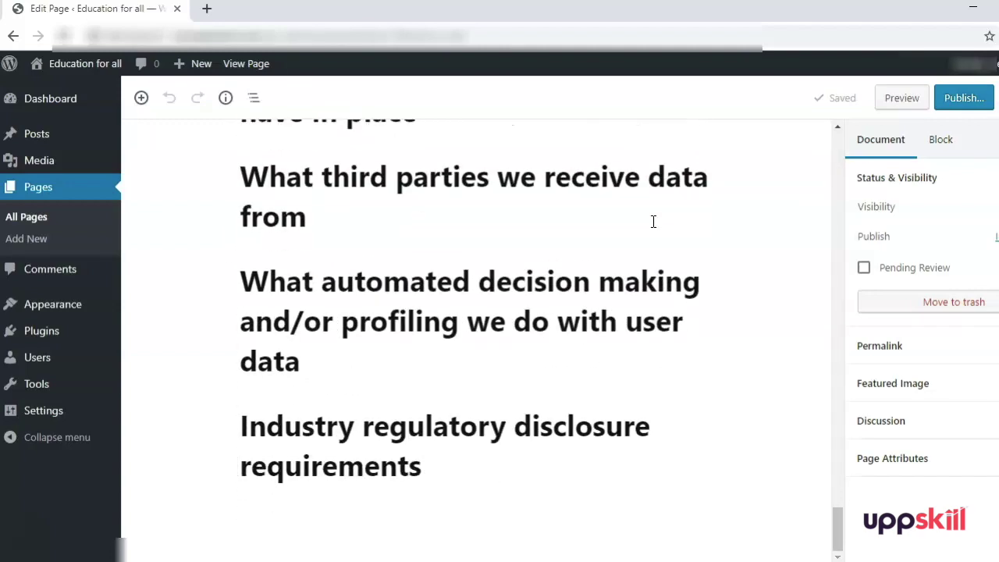
{"action": "scroll", "coordinate": [654, 221], "scroll_direction": "up", "scroll_amount": 15}
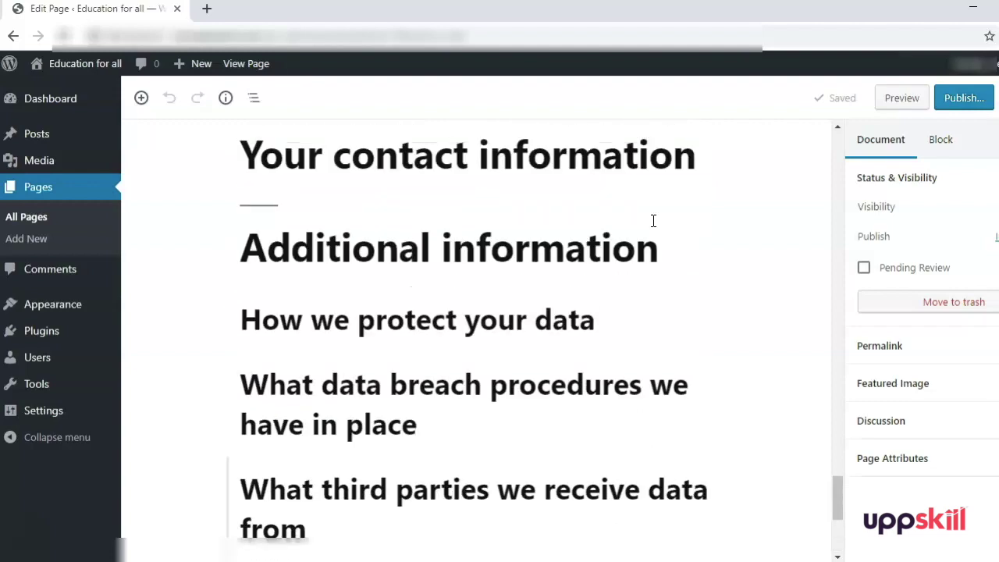
{"action": "scroll", "coordinate": [653, 221], "scroll_direction": "up", "scroll_amount": 15}
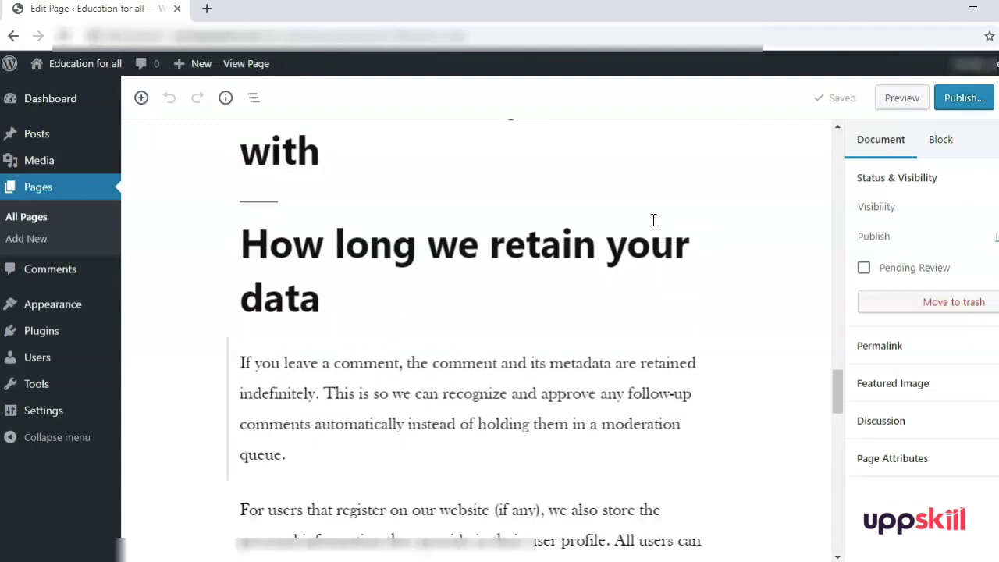
{"action": "scroll", "coordinate": [653, 220], "scroll_direction": "up", "scroll_amount": 15}
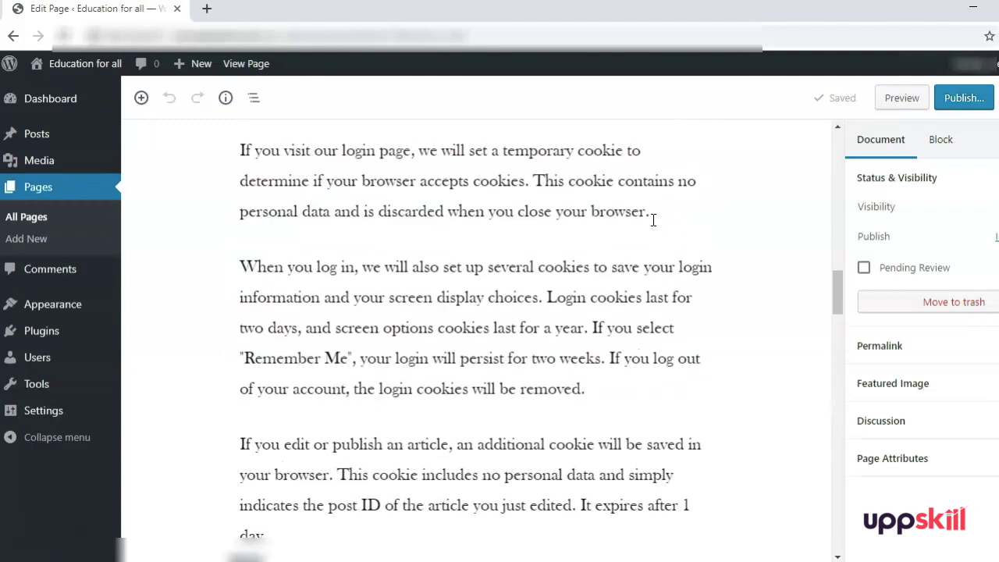
{"action": "scroll", "coordinate": [653, 218], "scroll_direction": "up", "scroll_amount": 5}
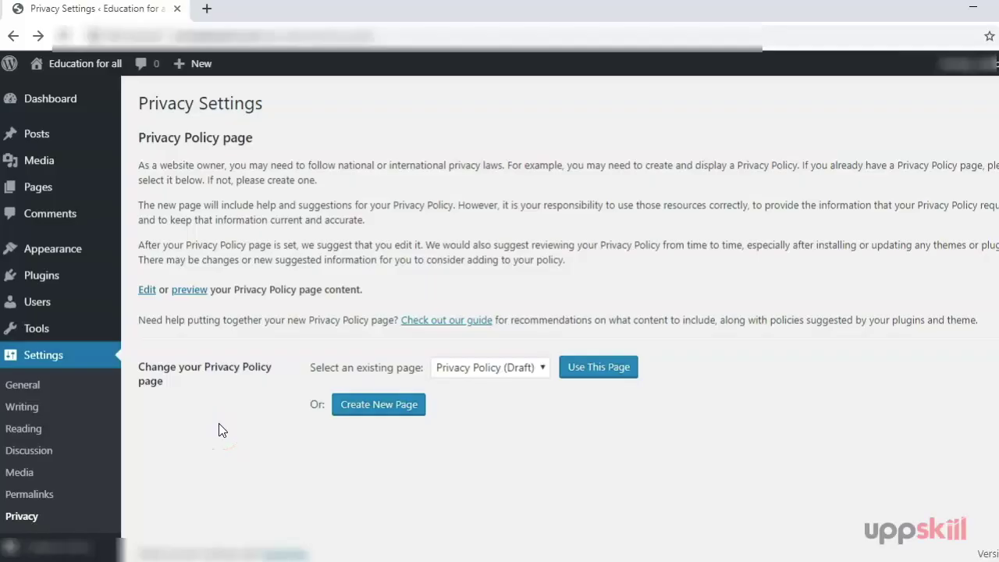
Open the list of all users on the site.
{"action": "left_click", "coordinate": [79, 318]}
{"action": "left_click", "coordinate": [60, 309]}
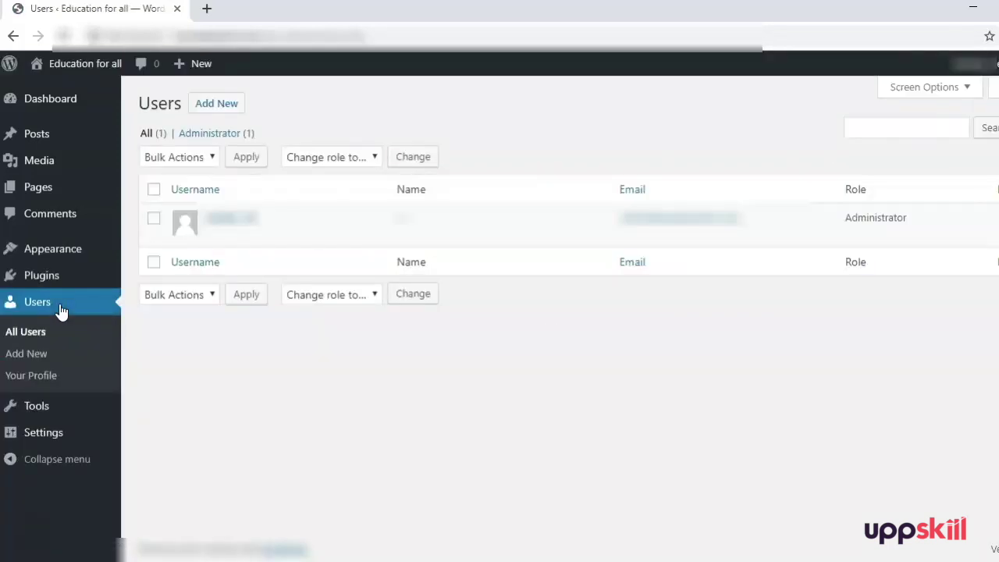
{"action": "left_click", "coordinate": [28, 334]}
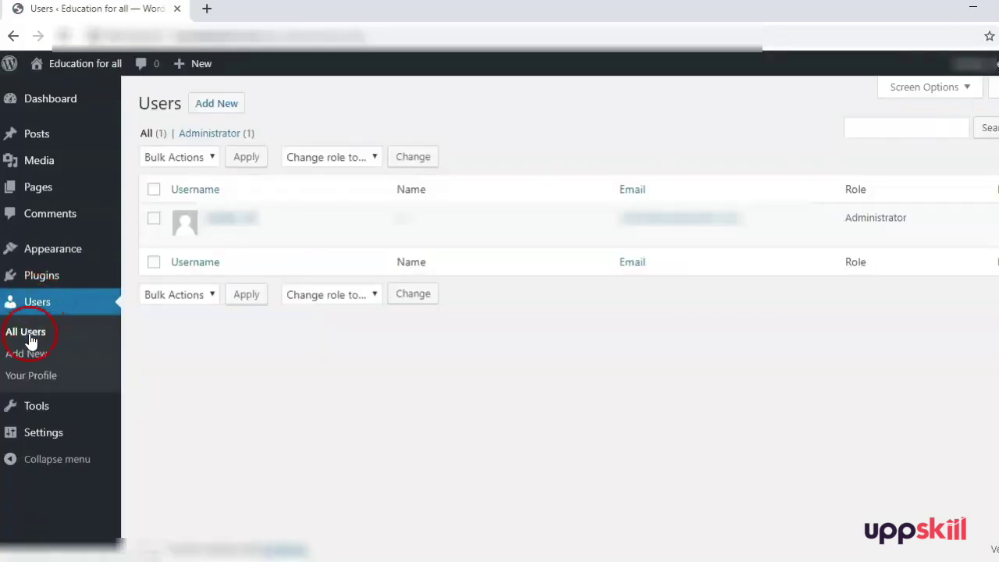
Open your own user profile and examine its personal options, name, contact, biography, profile picture and account management fields.
{"action": "left_click", "coordinate": [31, 377]}
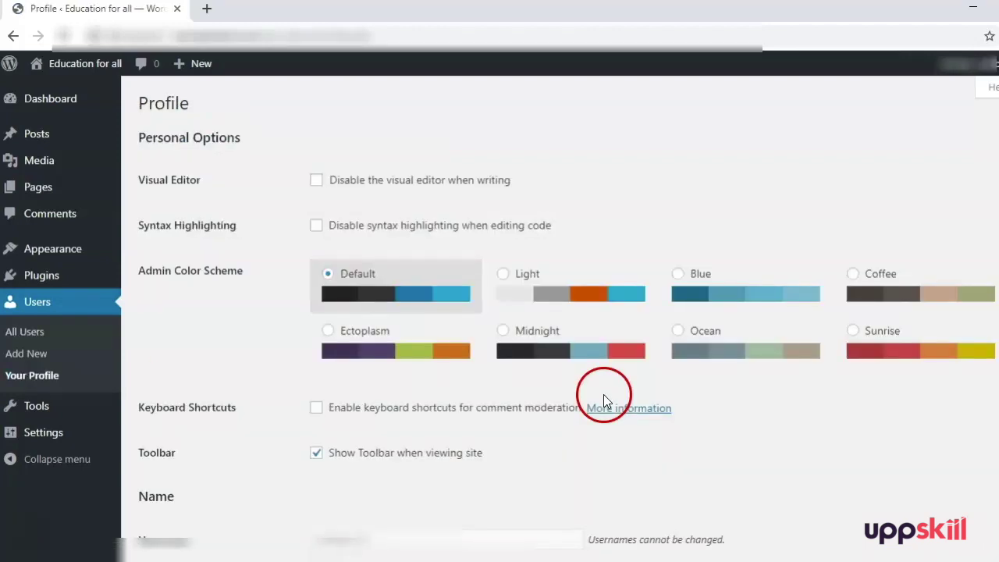
{"action": "scroll", "coordinate": [671, 386], "scroll_direction": "down", "scroll_amount": 4}
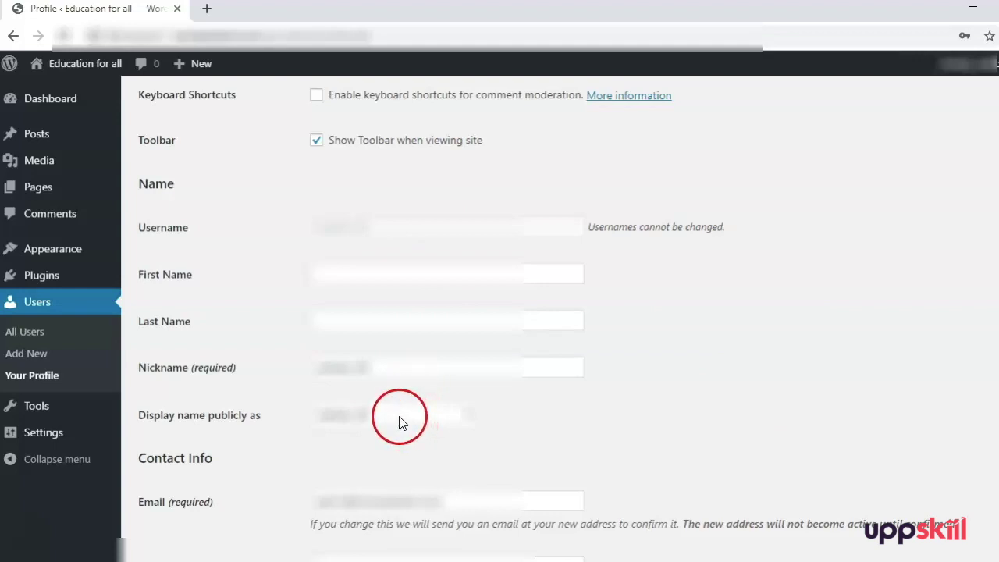
{"action": "left_click", "coordinate": [470, 419]}
{"action": "left_click", "coordinate": [444, 421]}
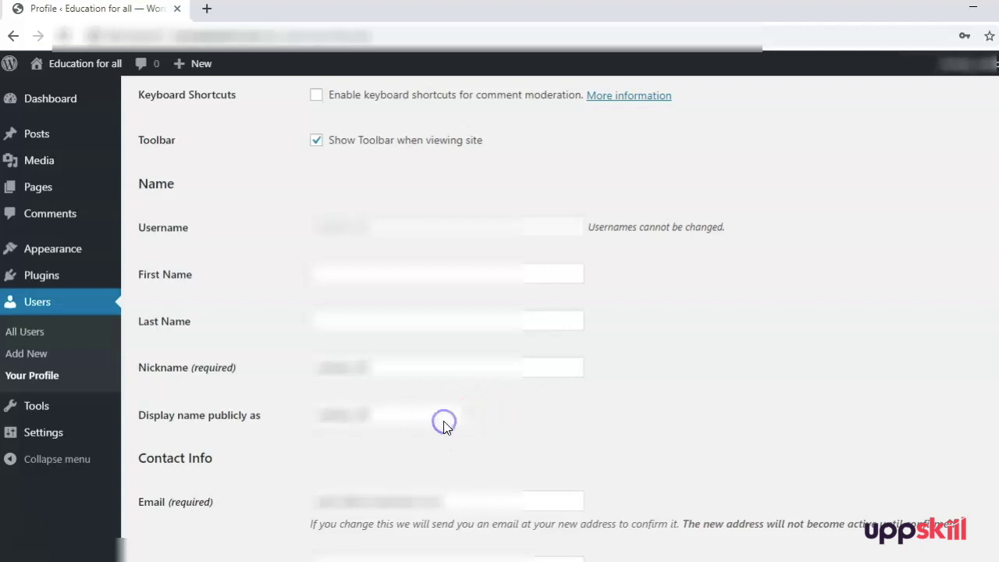
{"action": "left_click", "coordinate": [465, 417]}
{"action": "left_click", "coordinate": [413, 369]}
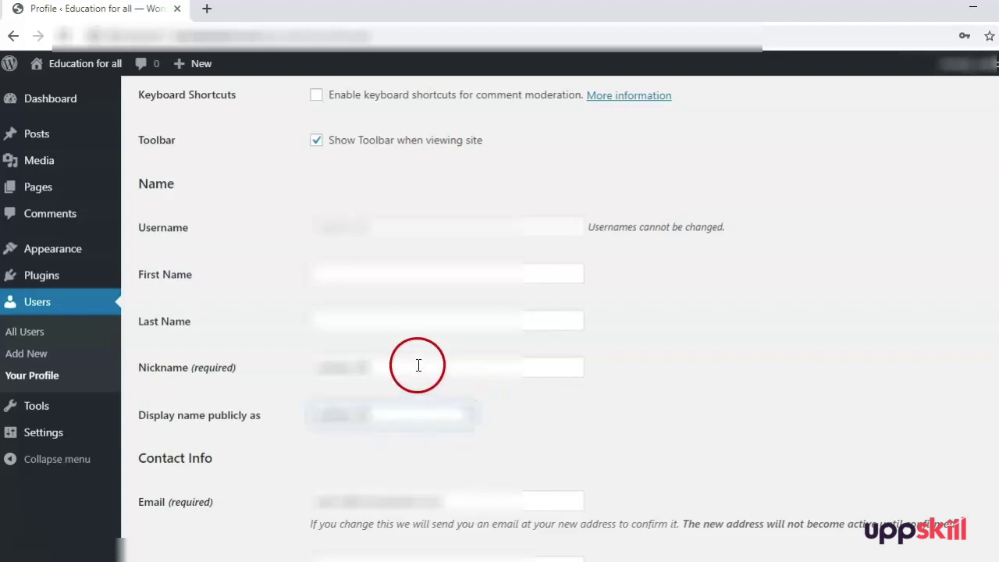
{"action": "scroll", "coordinate": [417, 363], "scroll_direction": "down", "scroll_amount": 4}
{"action": "scroll", "coordinate": [598, 364], "scroll_direction": "down", "scroll_amount": 1}
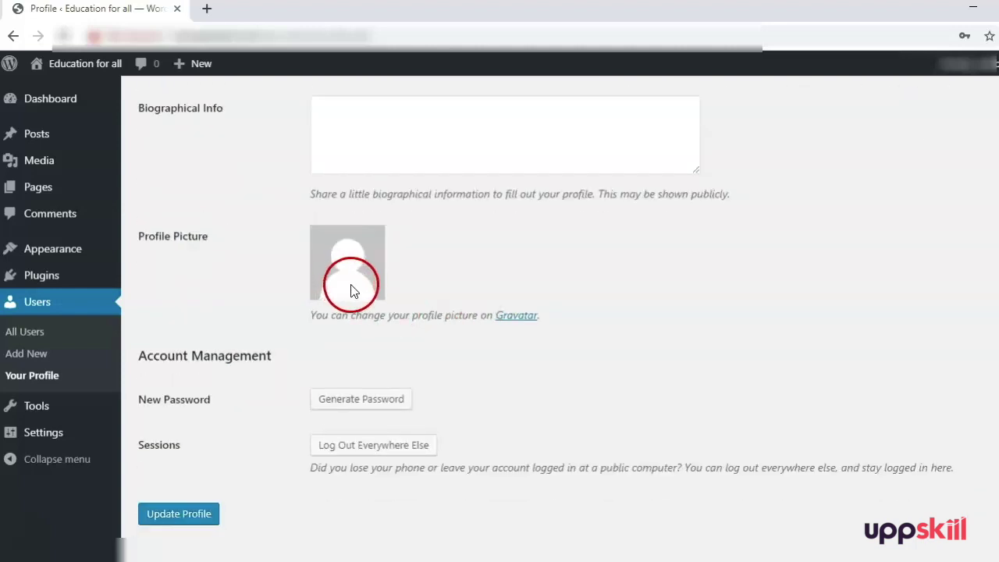
{"action": "scroll", "coordinate": [480, 363], "scroll_direction": "down", "scroll_amount": 1}
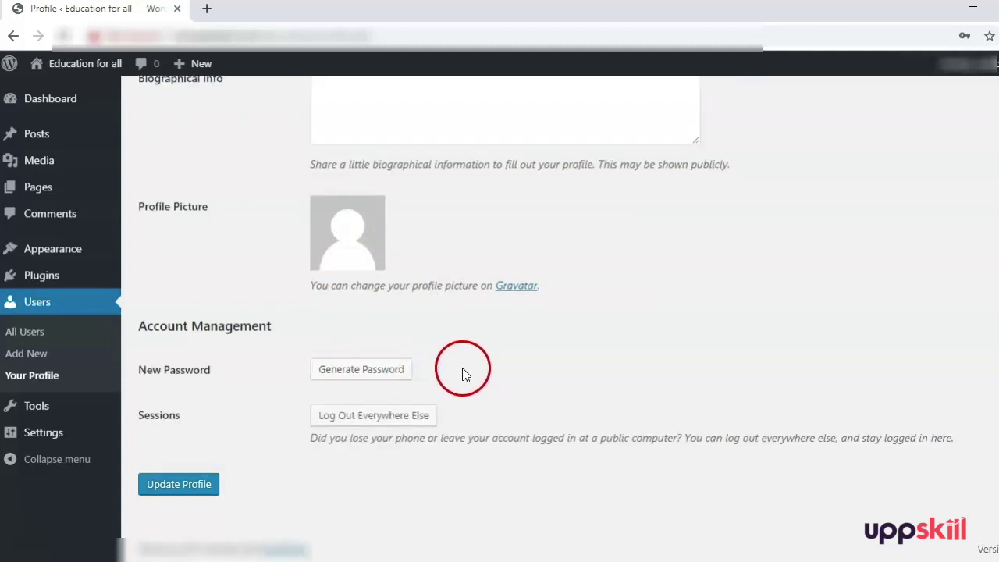
Check the users list and start a new user with a username, an email address and a generated password.
{"action": "left_click", "coordinate": [32, 336]}
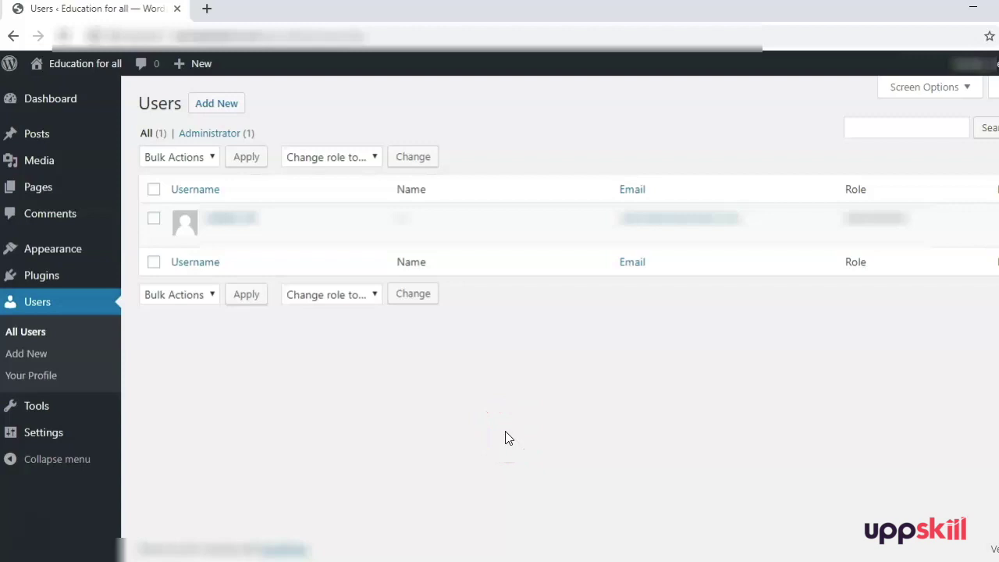
{"action": "mouse_move", "coordinate": [484, 230]}
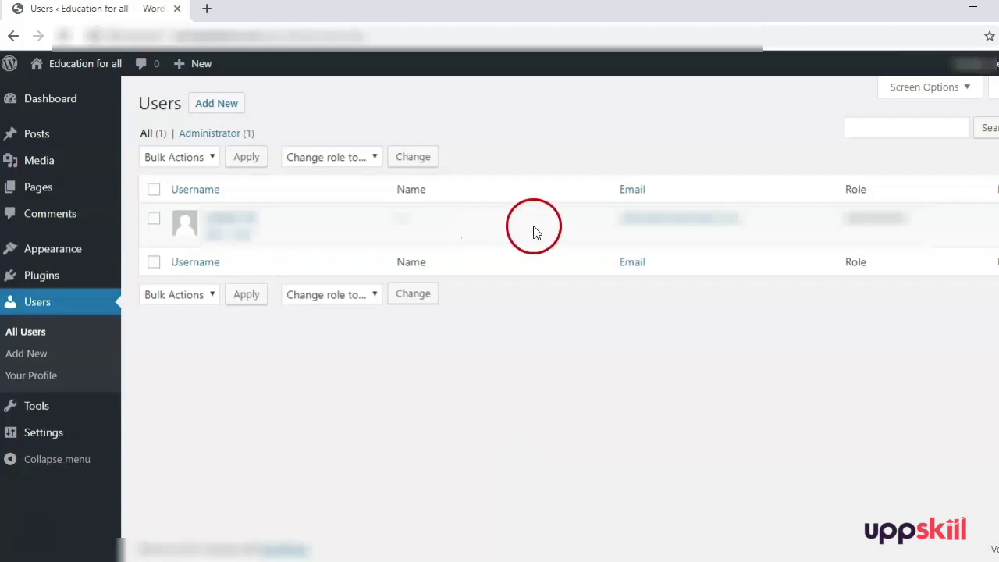
{"action": "left_click", "coordinate": [28, 355]}
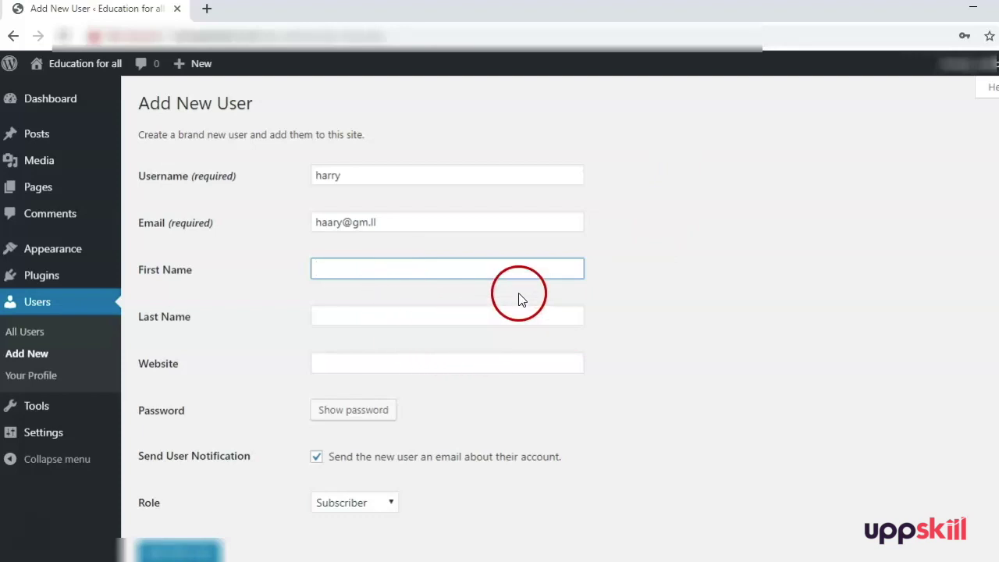
{"action": "scroll", "coordinate": [517, 290], "scroll_direction": "down", "scroll_amount": 2}
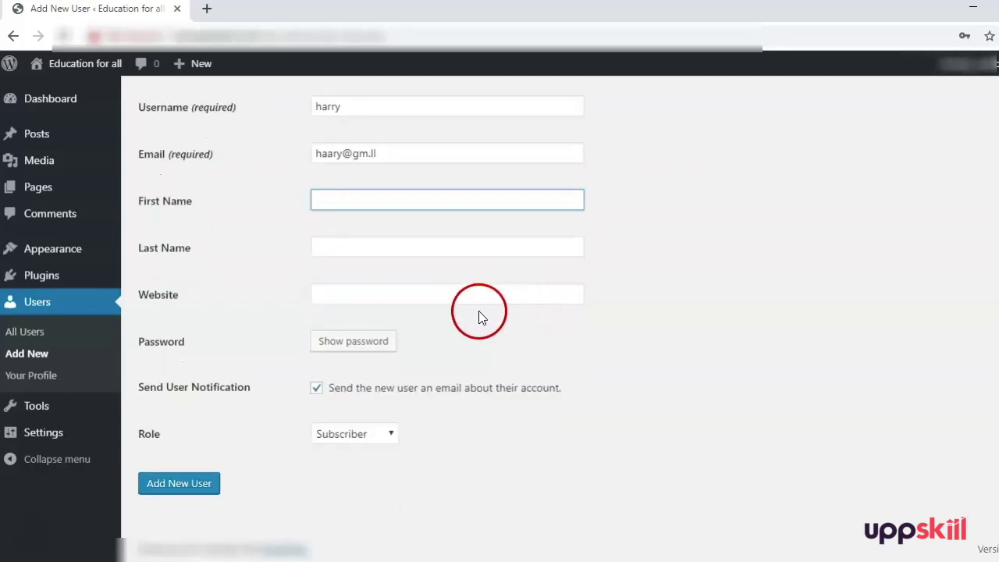
{"action": "left_click", "coordinate": [367, 341]}
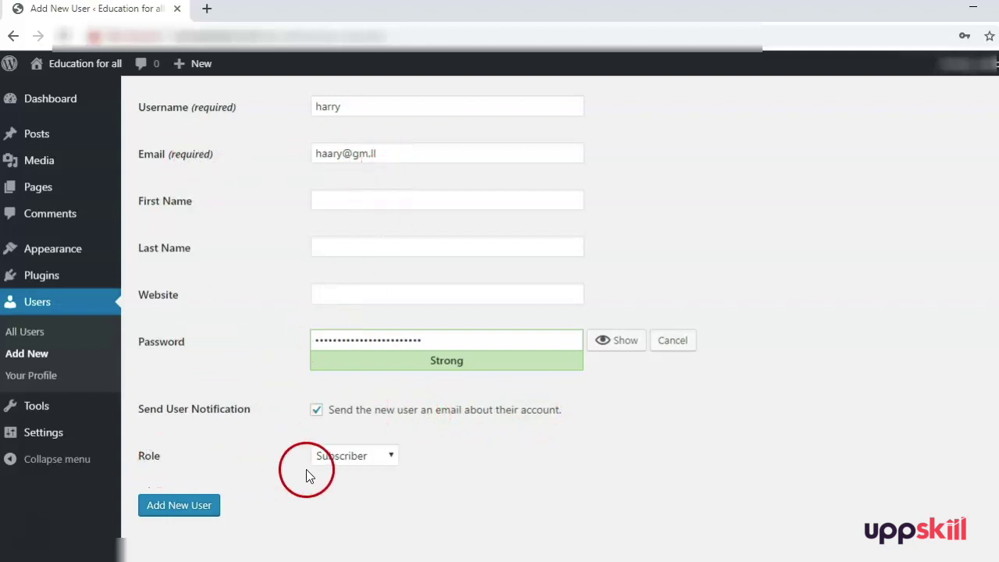
Examine the roles available for the new user, from Subscriber to Administrator, keeping Subscriber.
{"action": "left_click", "coordinate": [360, 459]}
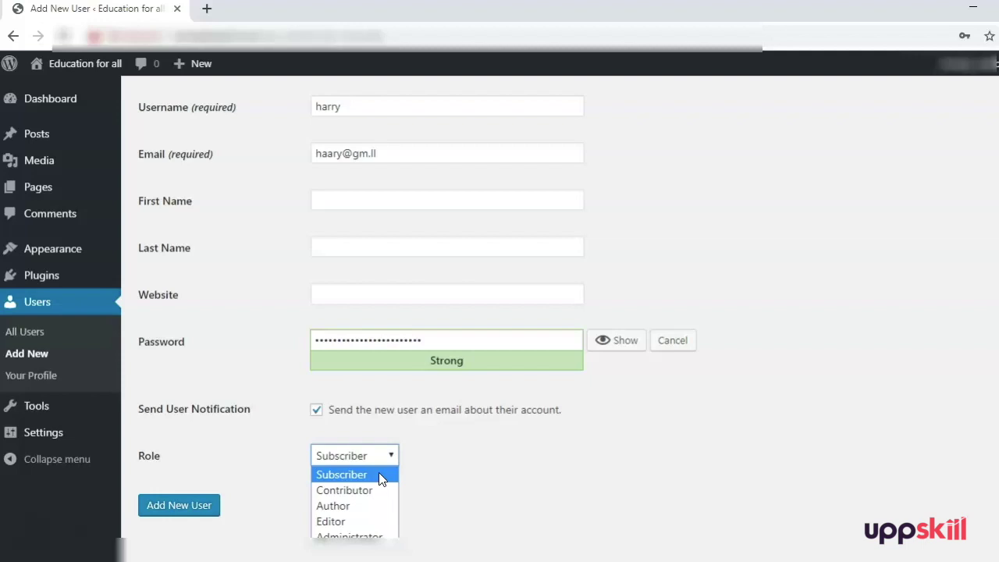
{"action": "left_click", "coordinate": [375, 490]}
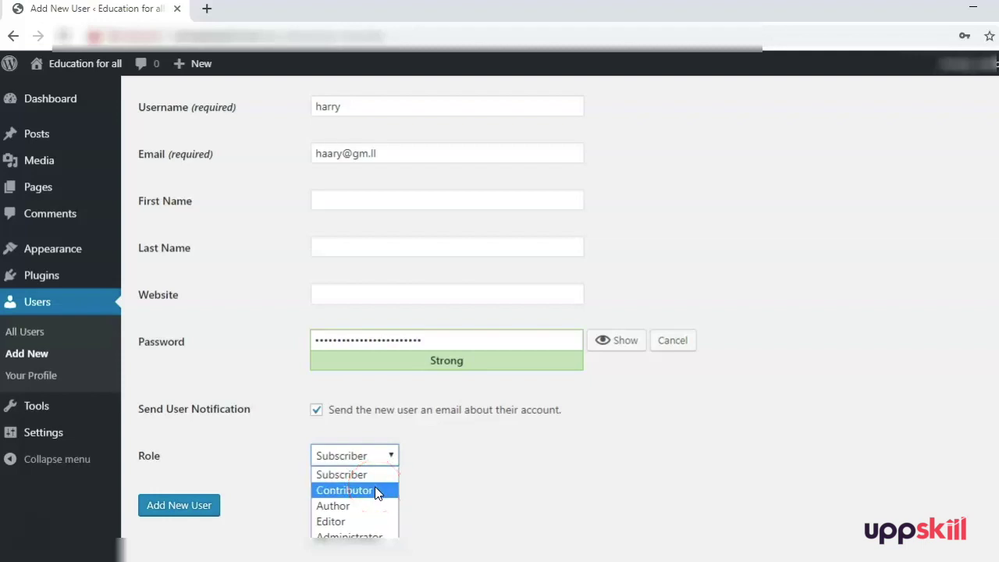
{"action": "left_click", "coordinate": [374, 507]}
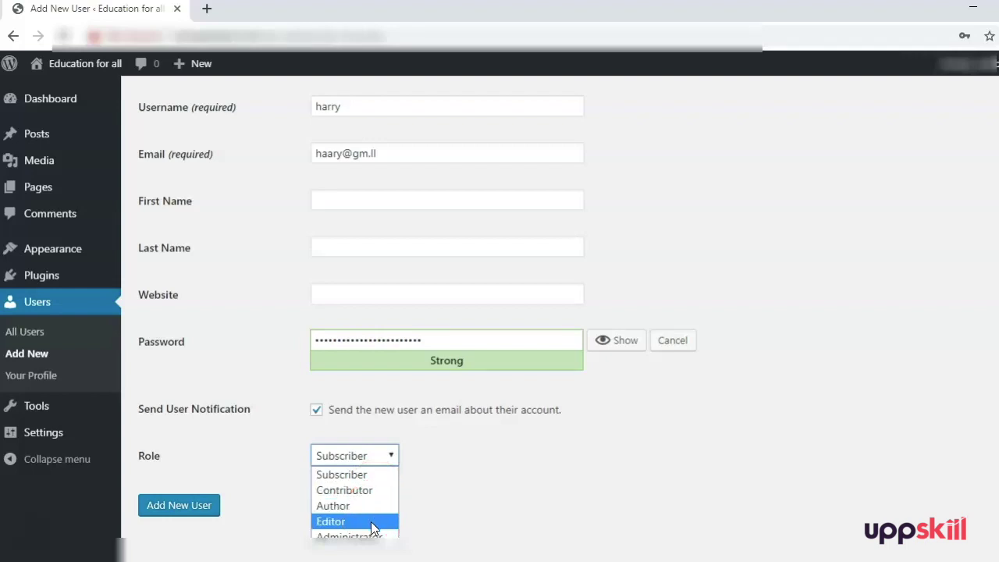
{"action": "left_click", "coordinate": [381, 521]}
{"action": "left_click", "coordinate": [290, 491]}
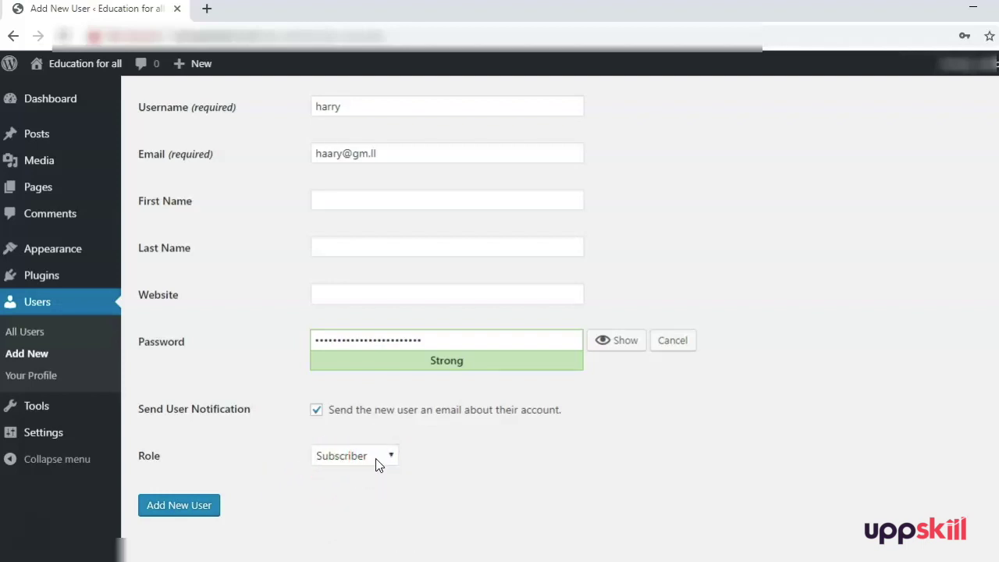
Add the new user to the site and open the list of all users.
{"action": "left_click", "coordinate": [184, 508]}
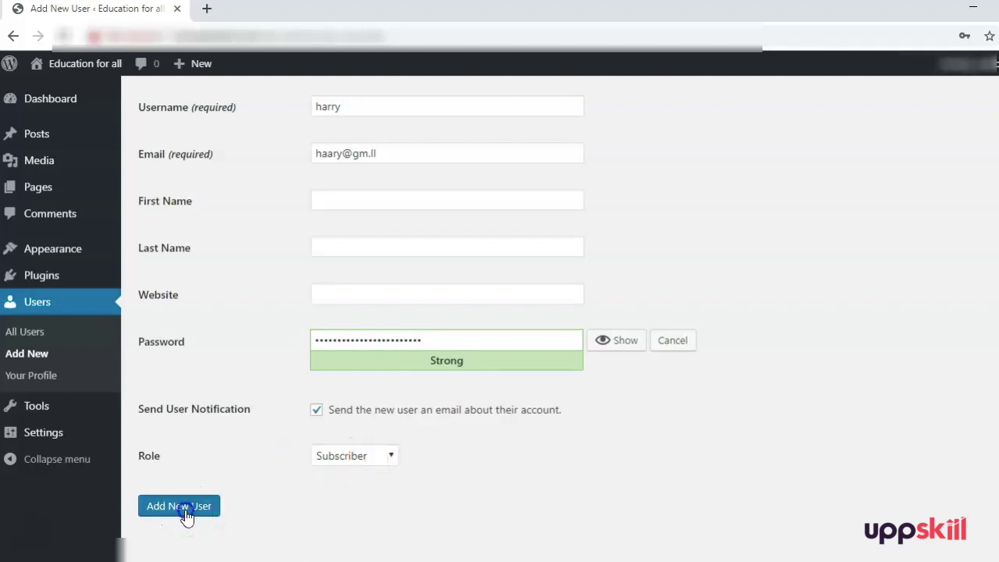
{"action": "left_click", "coordinate": [417, 475]}
{"action": "left_click", "coordinate": [26, 334]}
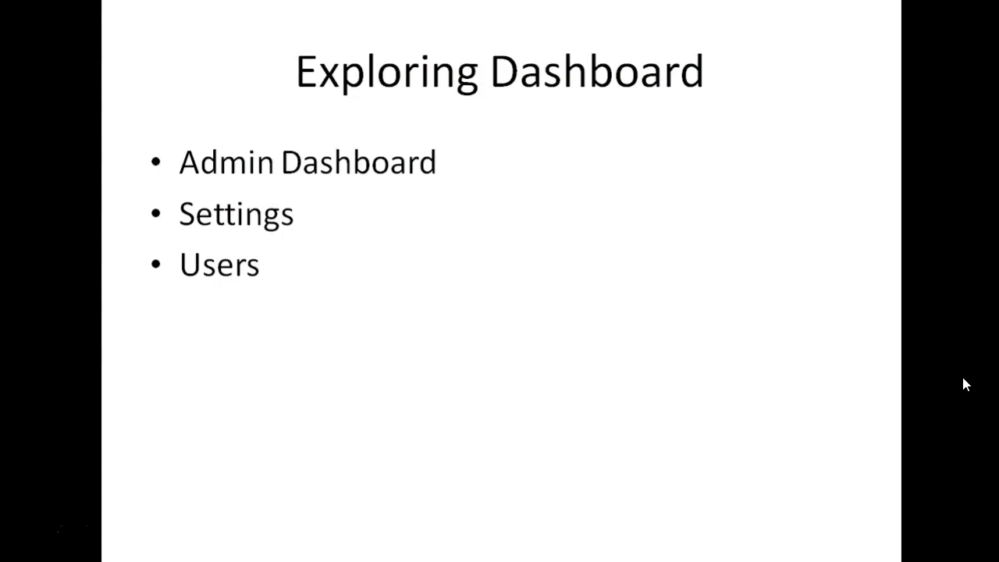
{"action": "left_click", "coordinate": [926, 384]}
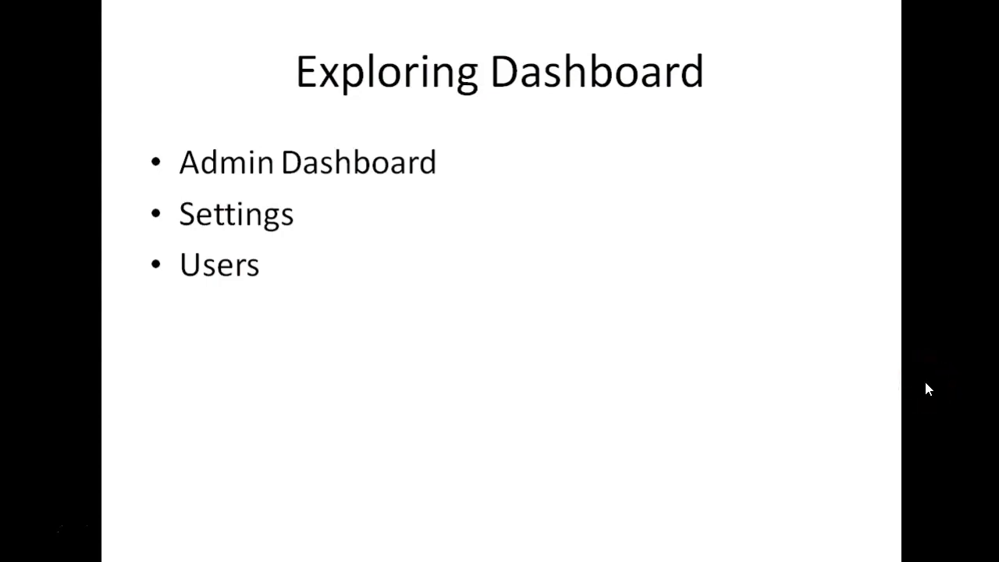